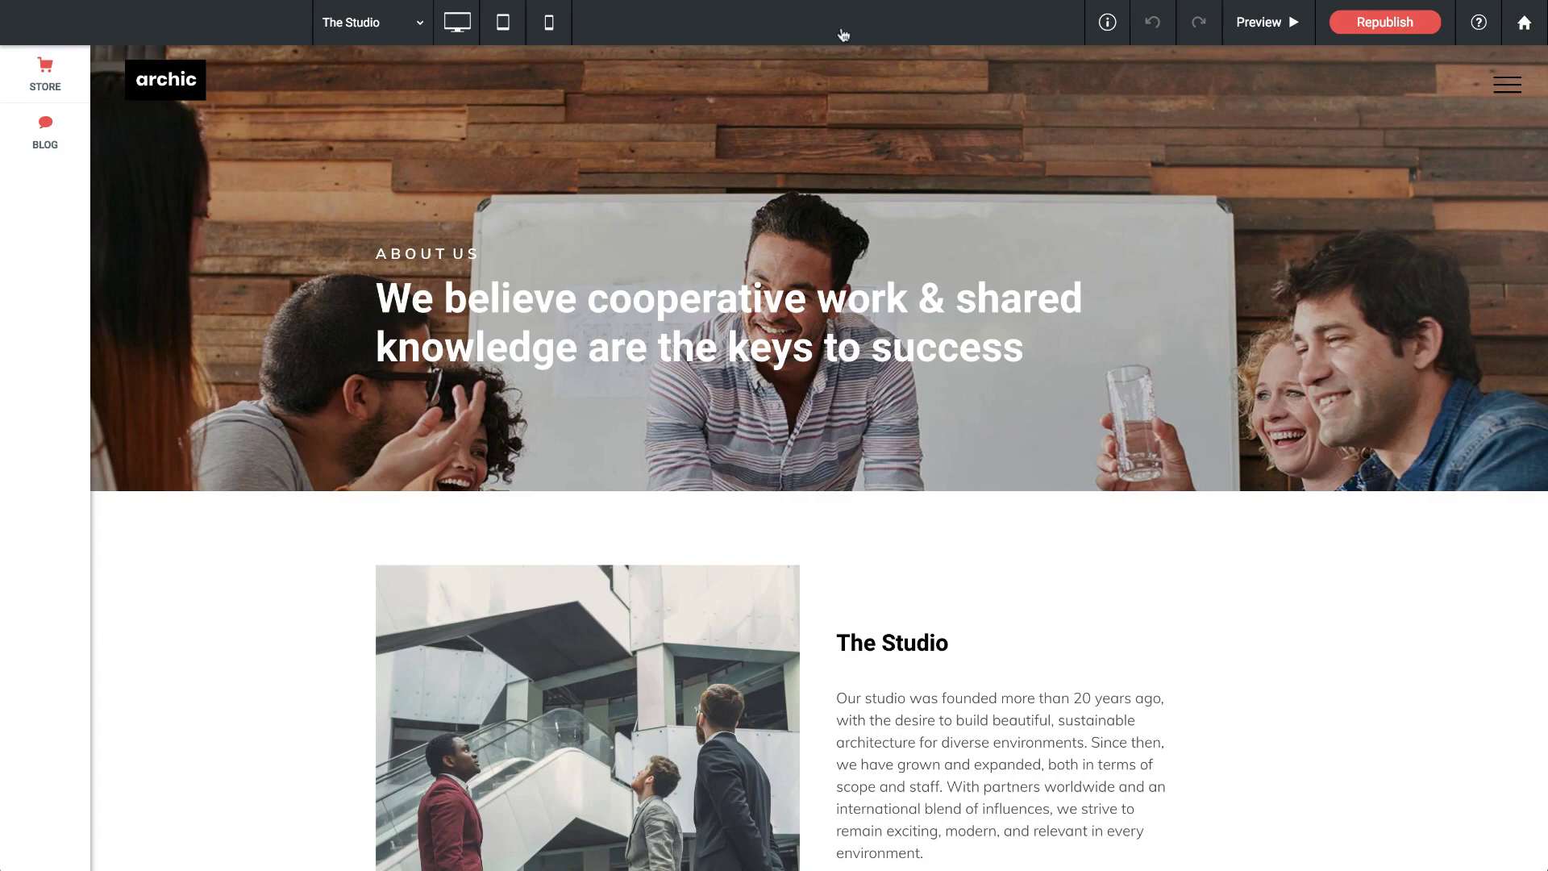
Scroll down The Studio page until The Studio section's team photo and text are visible.
{"action": "scroll", "coordinate": [813, 145], "scroll_direction": "down", "scroll_amount": 3}
{"action": "scroll", "coordinate": [812, 145], "scroll_direction": "down", "scroll_amount": 2}
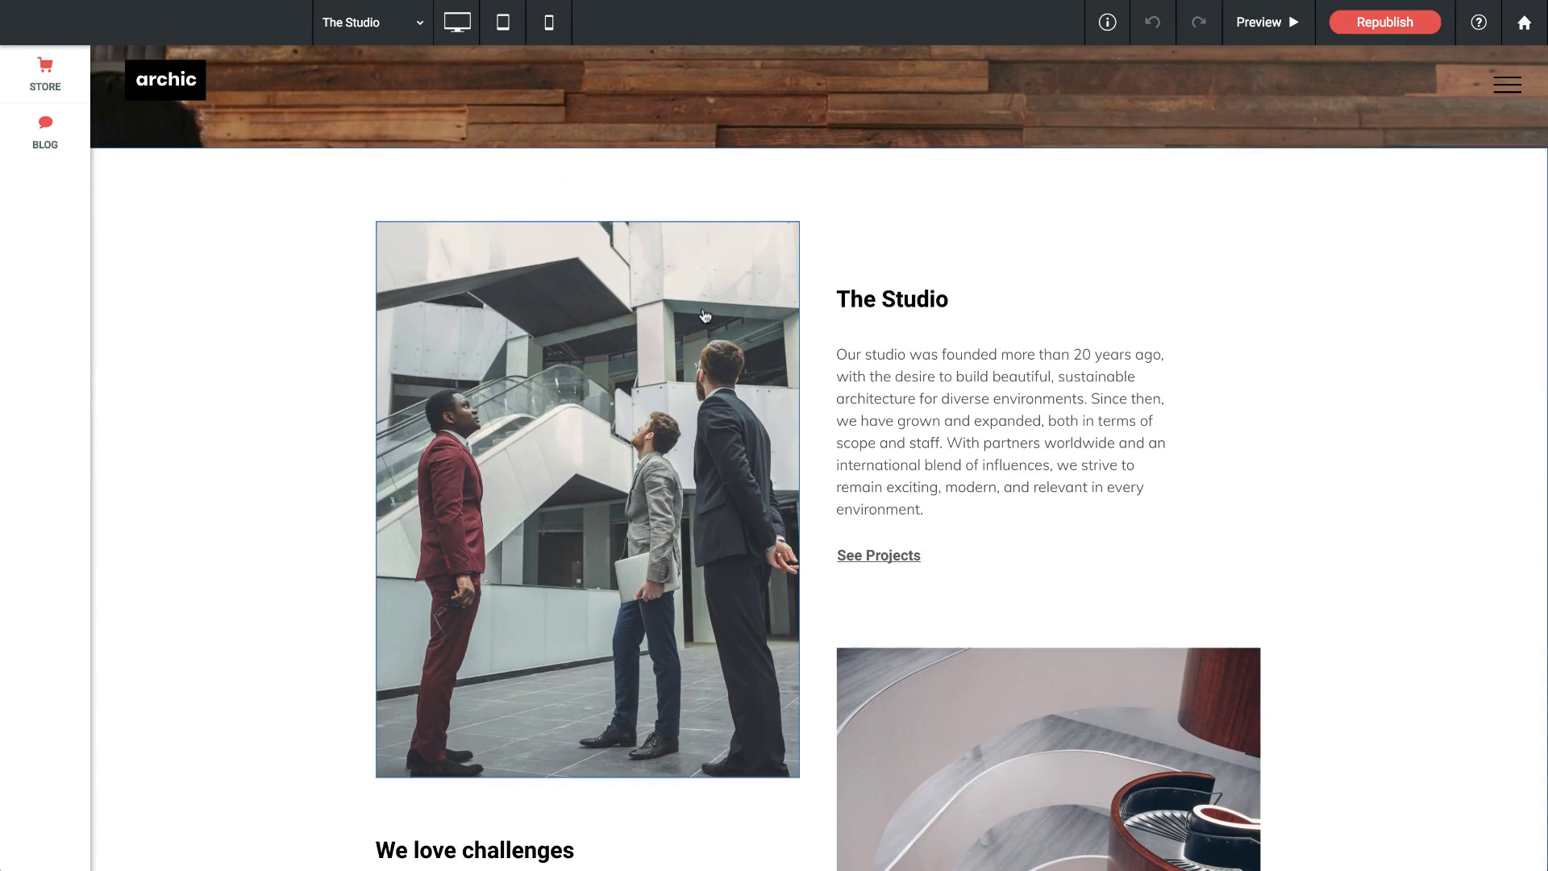
{"action": "scroll", "coordinate": [704, 314], "scroll_direction": "down", "scroll_amount": 1}
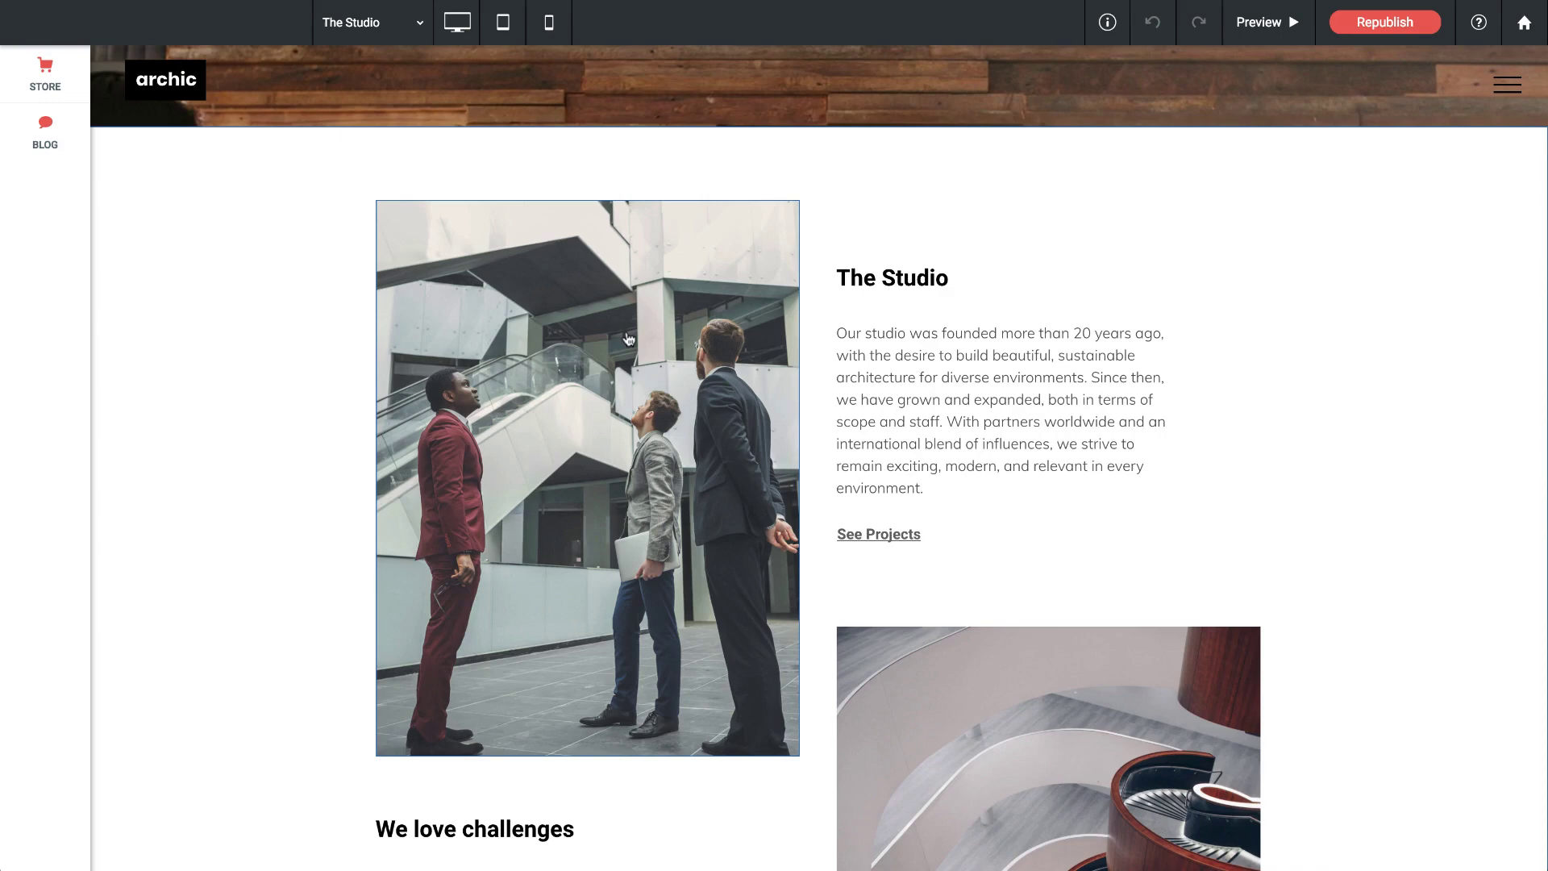
Select the studio team photo, choose Replace, and browse the Quick View image list.
{"action": "left_click", "coordinate": [618, 312]}
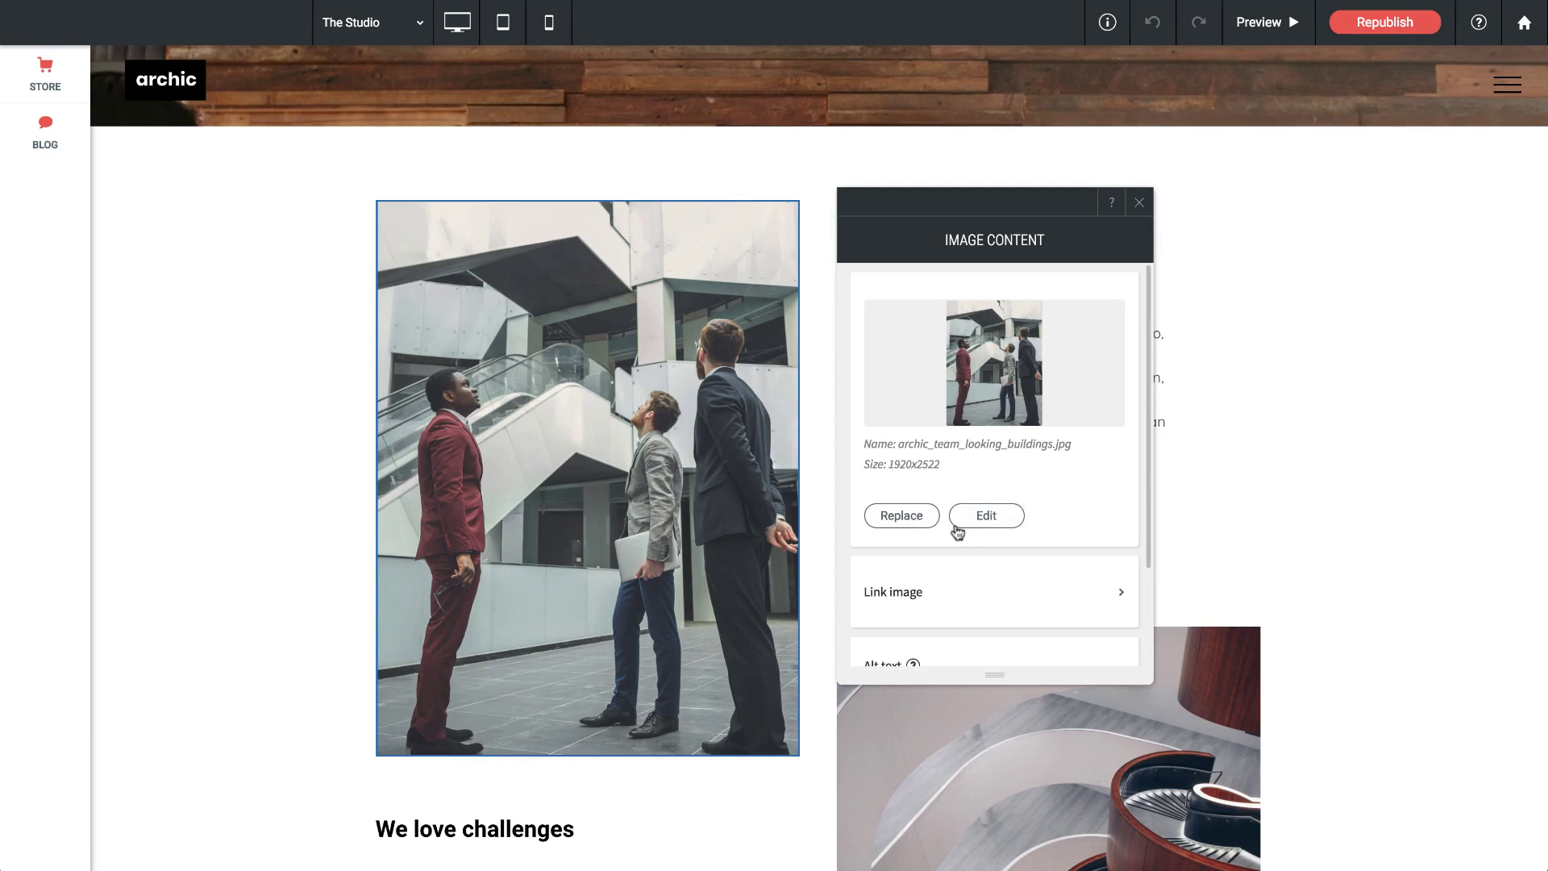
{"action": "left_click", "coordinate": [903, 521]}
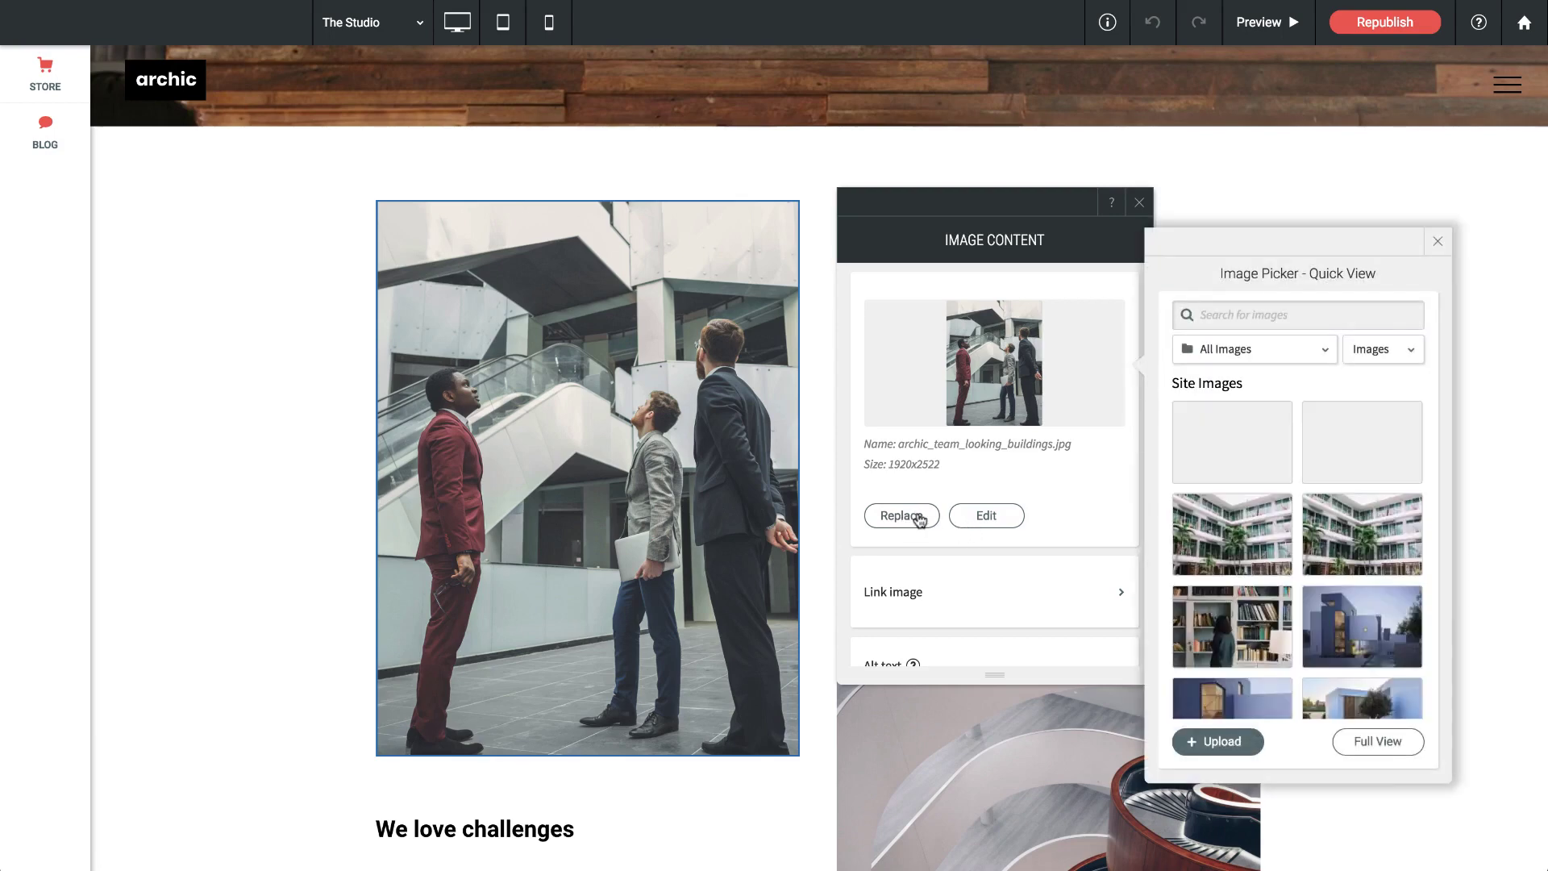
{"action": "mouse_move", "coordinate": [1231, 476]}
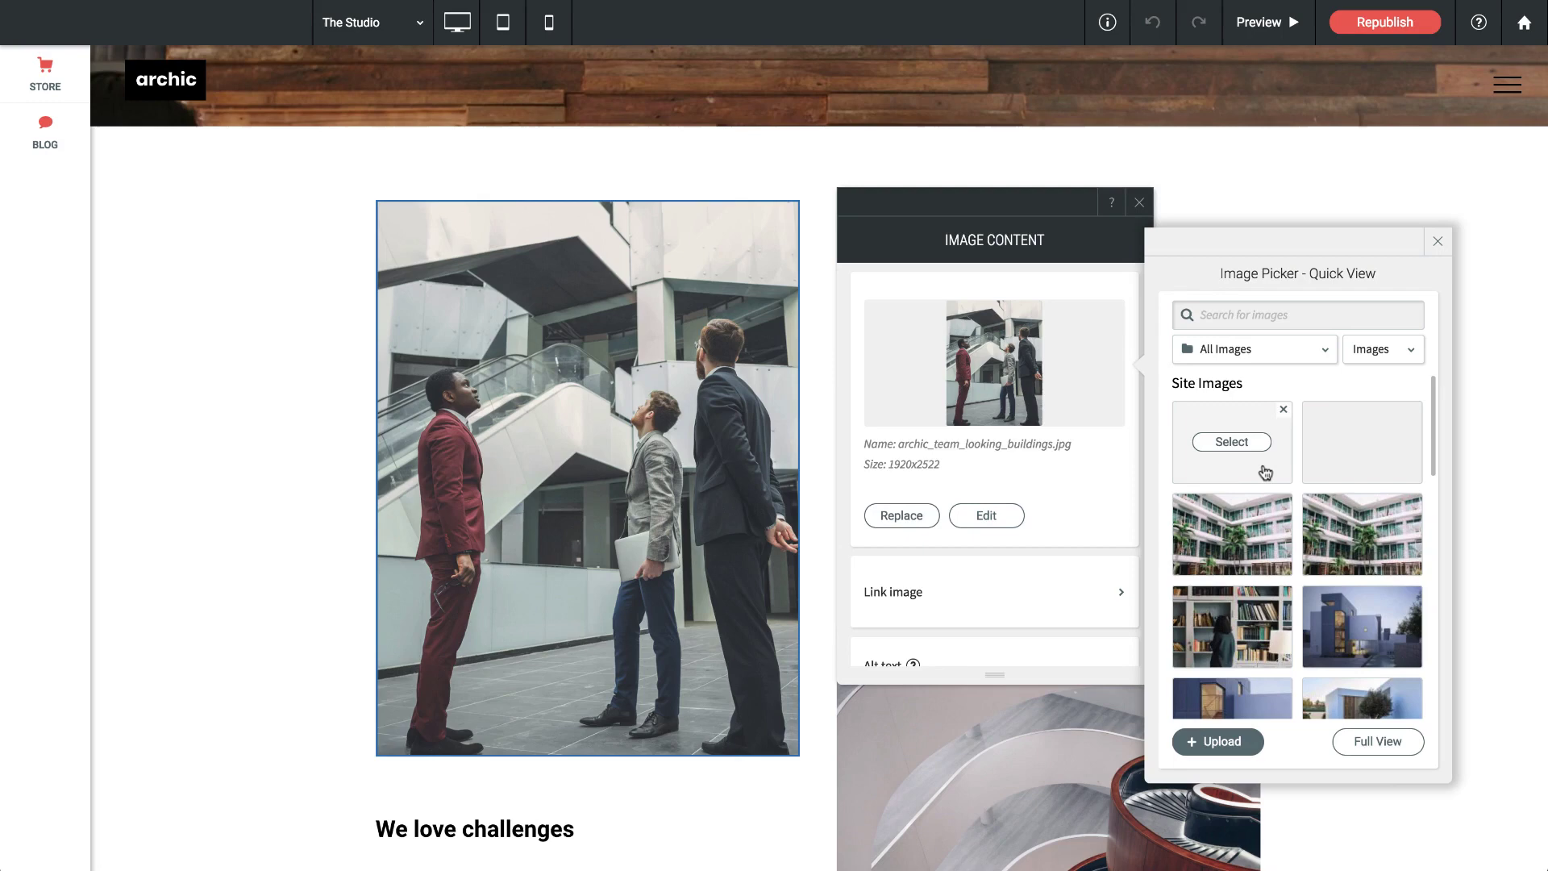
{"action": "scroll", "coordinate": [1265, 472], "scroll_direction": "down", "scroll_amount": 3}
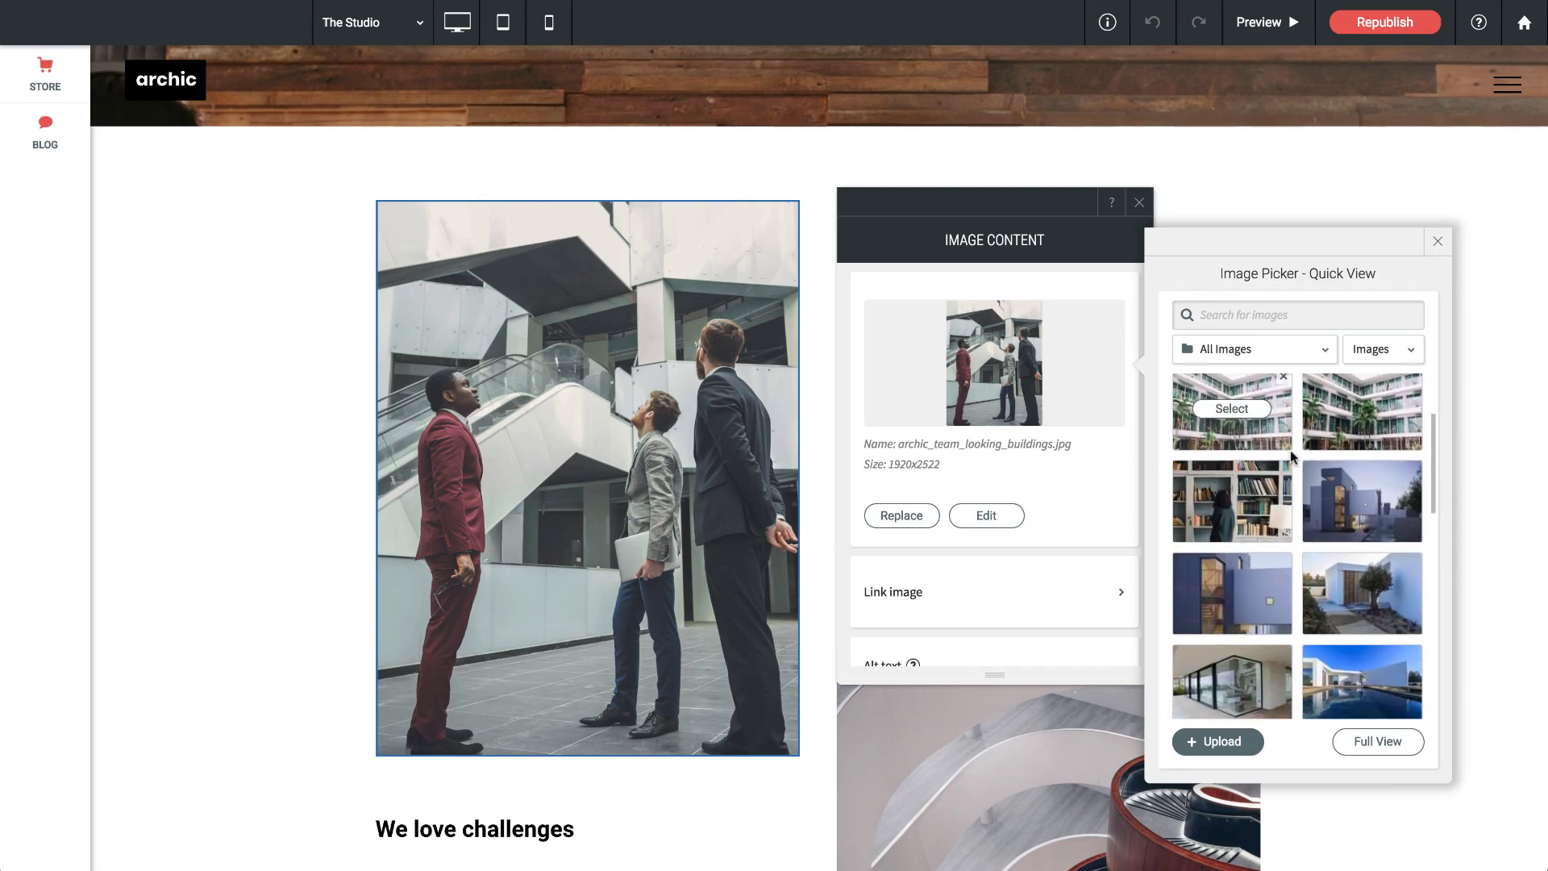
{"action": "scroll", "coordinate": [1295, 461], "scroll_direction": "down", "scroll_amount": 1}
{"action": "scroll", "coordinate": [1296, 462], "scroll_direction": "down", "scroll_amount": 10}
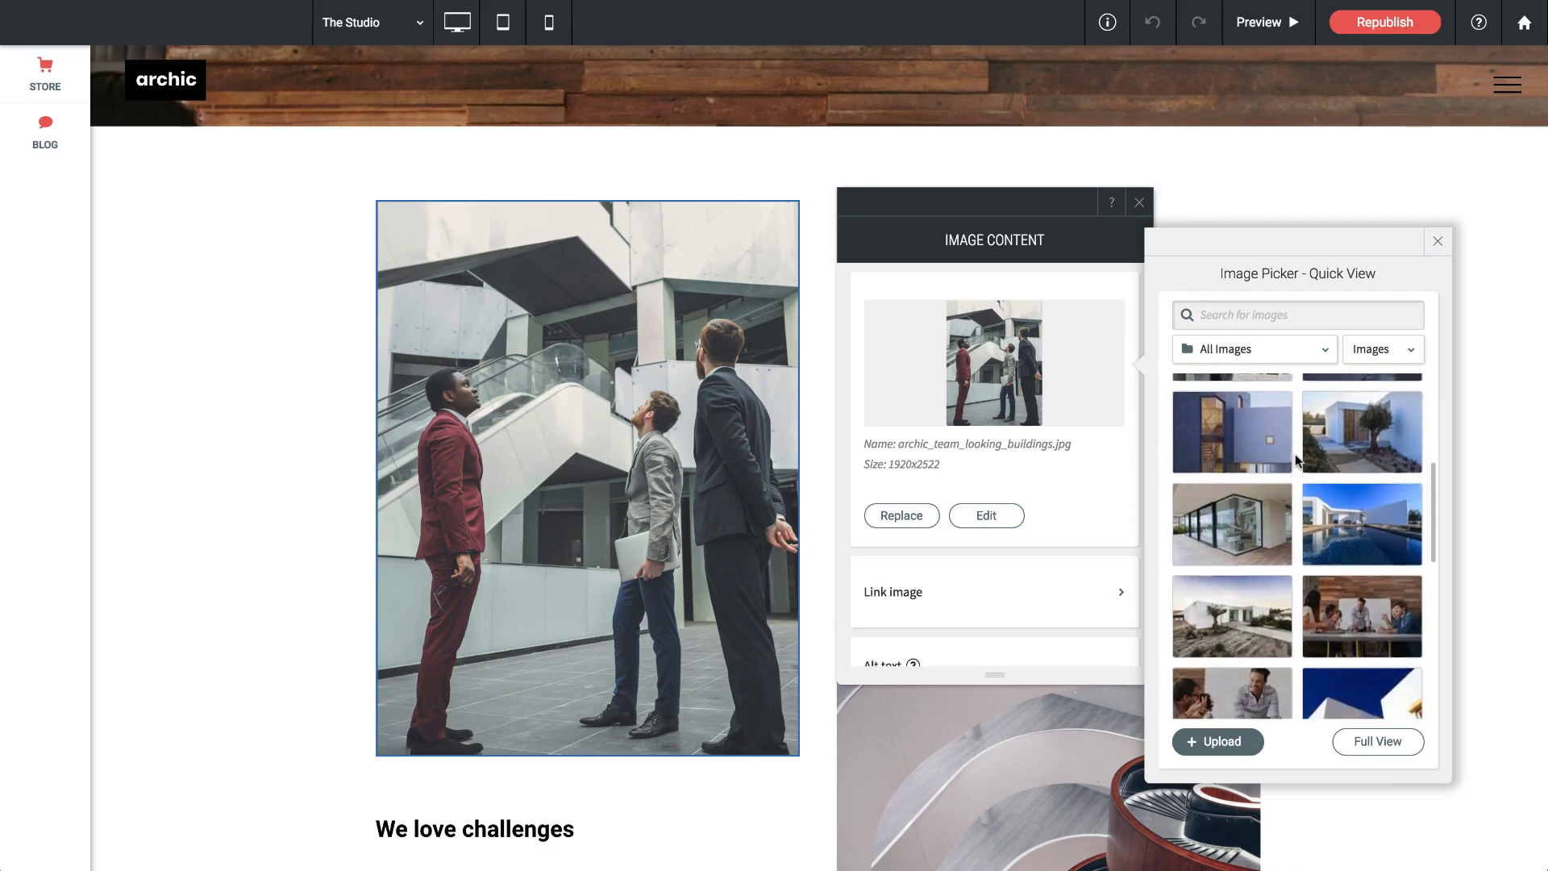
{"action": "scroll", "coordinate": [1296, 461], "scroll_direction": "down", "scroll_amount": 1}
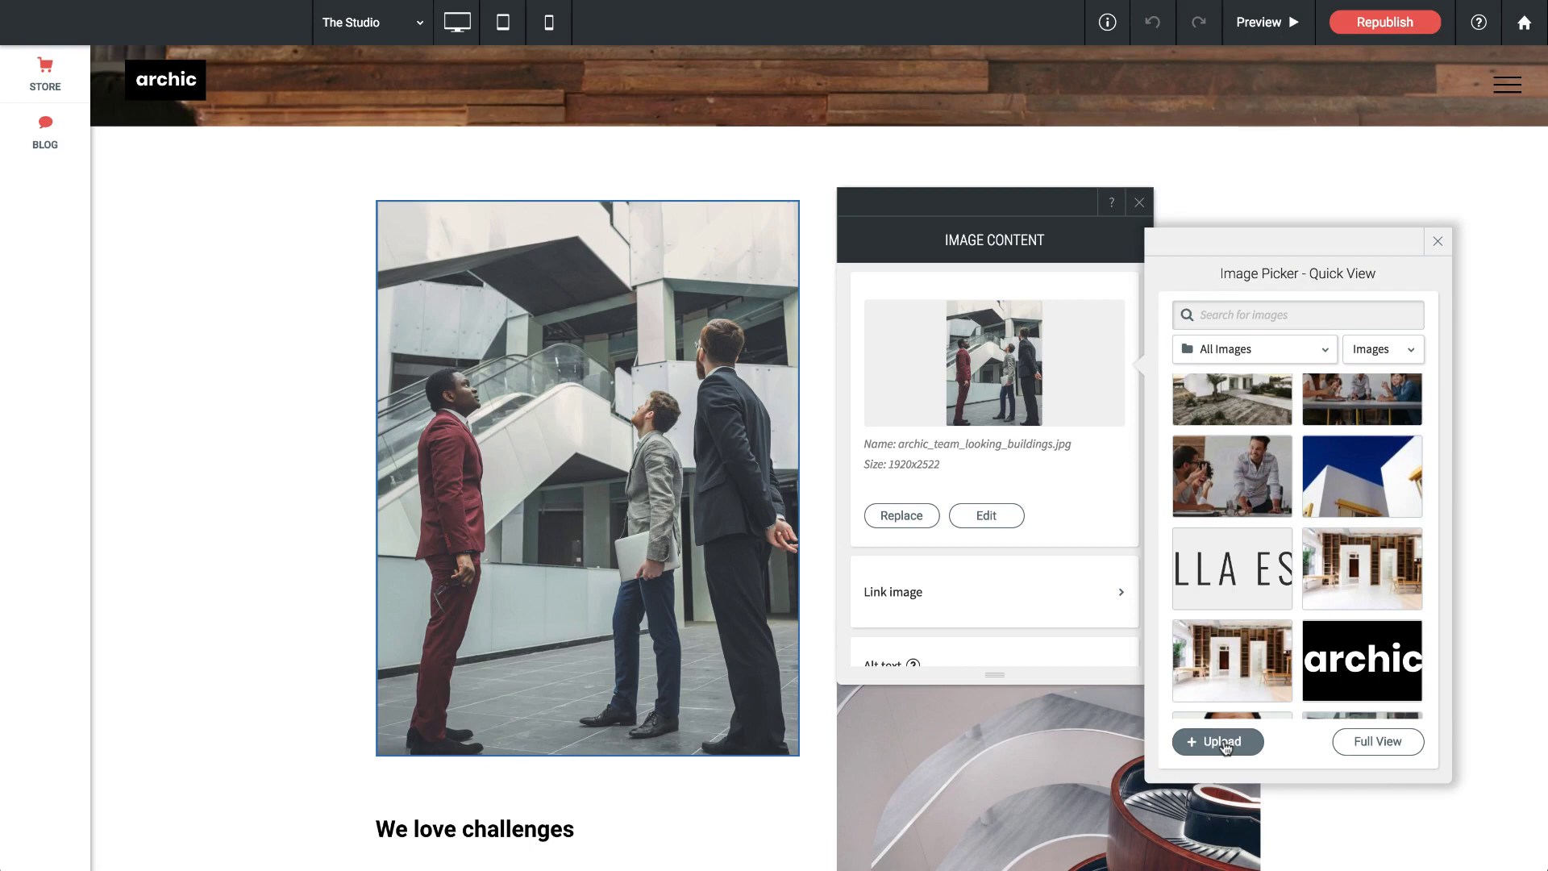
Replace the team photo with architecture_lines_grey_pink-thumb.jpg from the full image library.
{"action": "left_click", "coordinate": [1382, 744]}
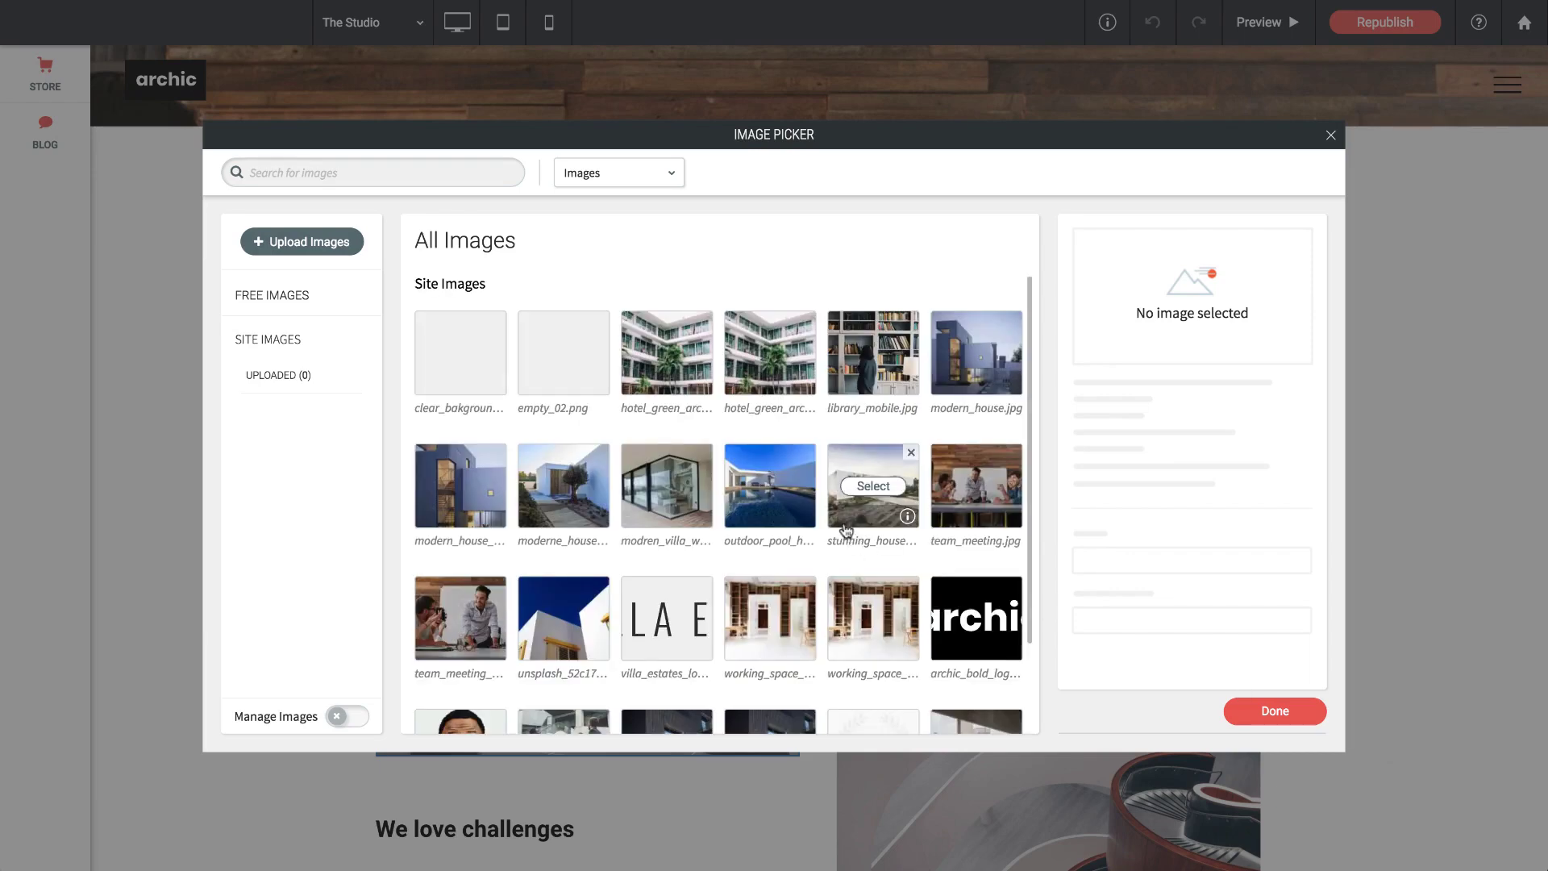
{"action": "scroll", "coordinate": [845, 530], "scroll_direction": "down", "scroll_amount": 3}
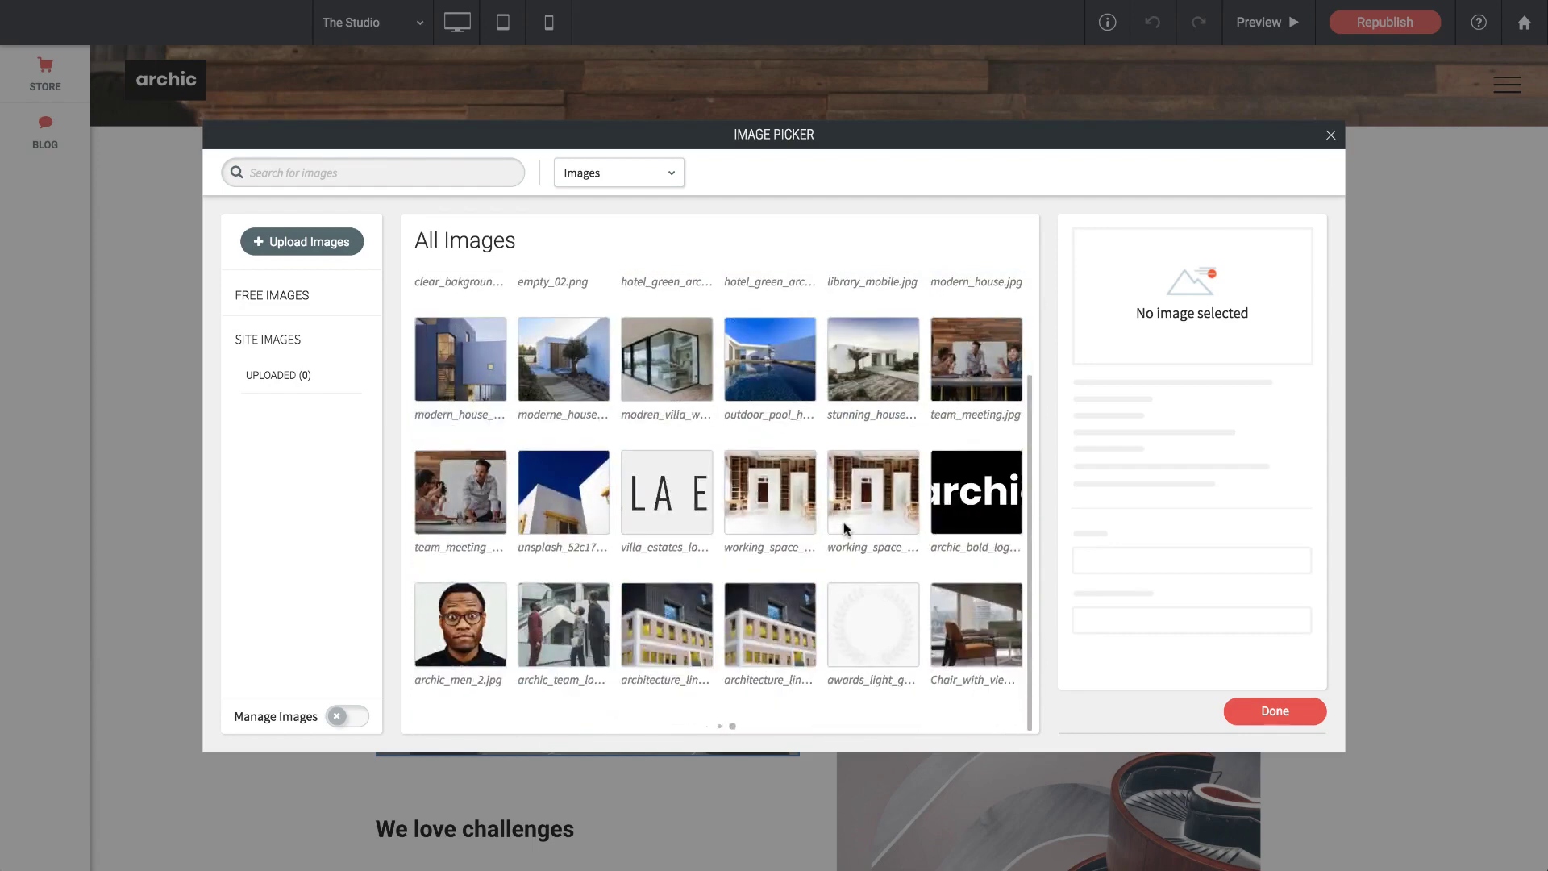
{"action": "left_click", "coordinate": [663, 629]}
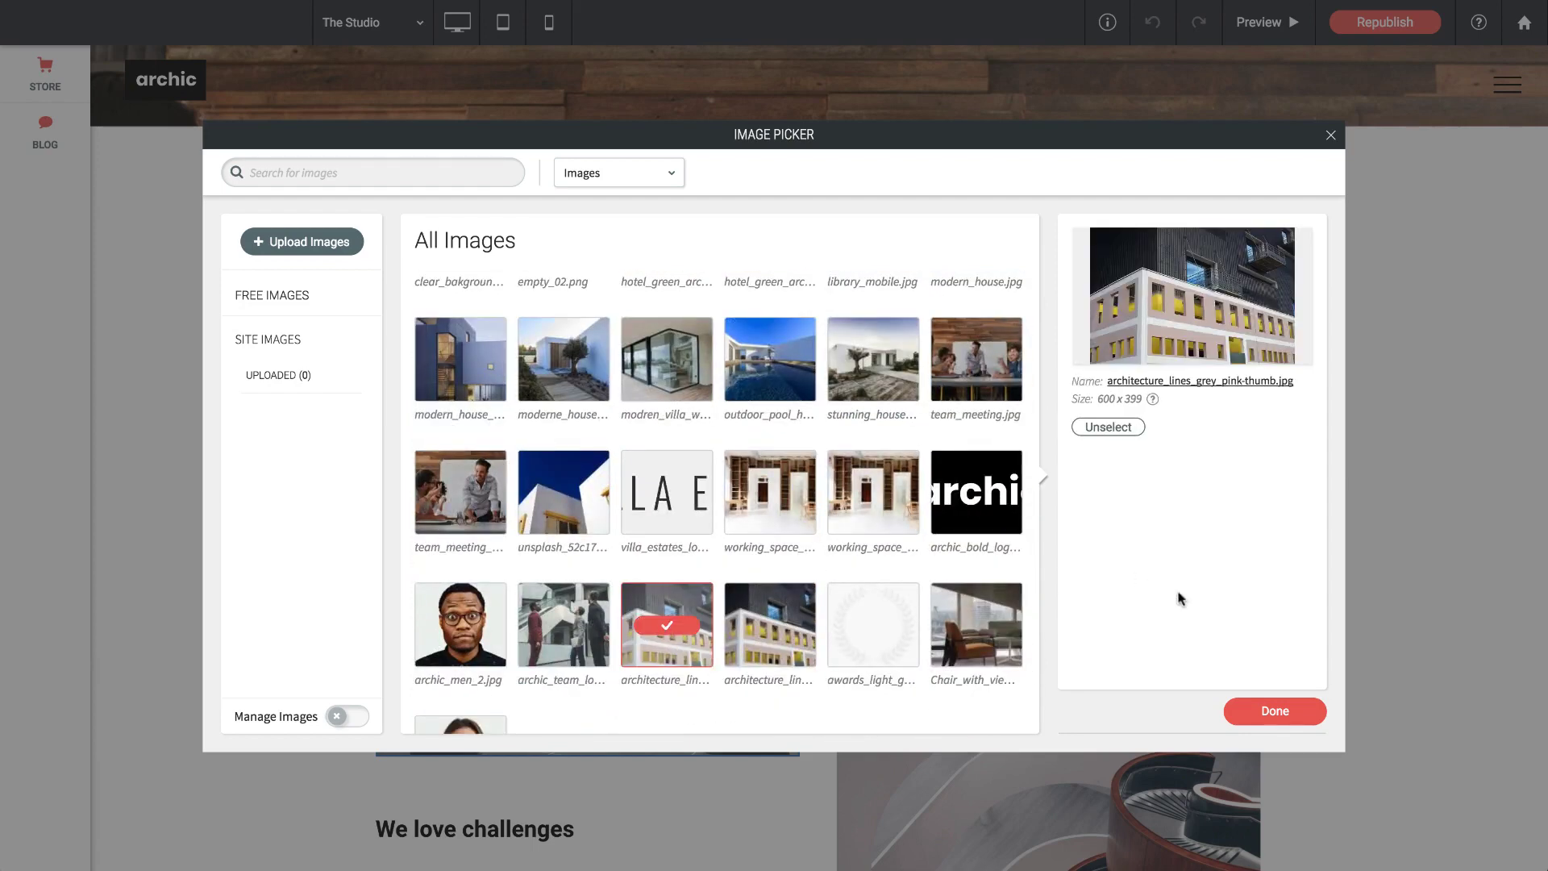
{"action": "left_click", "coordinate": [1279, 713]}
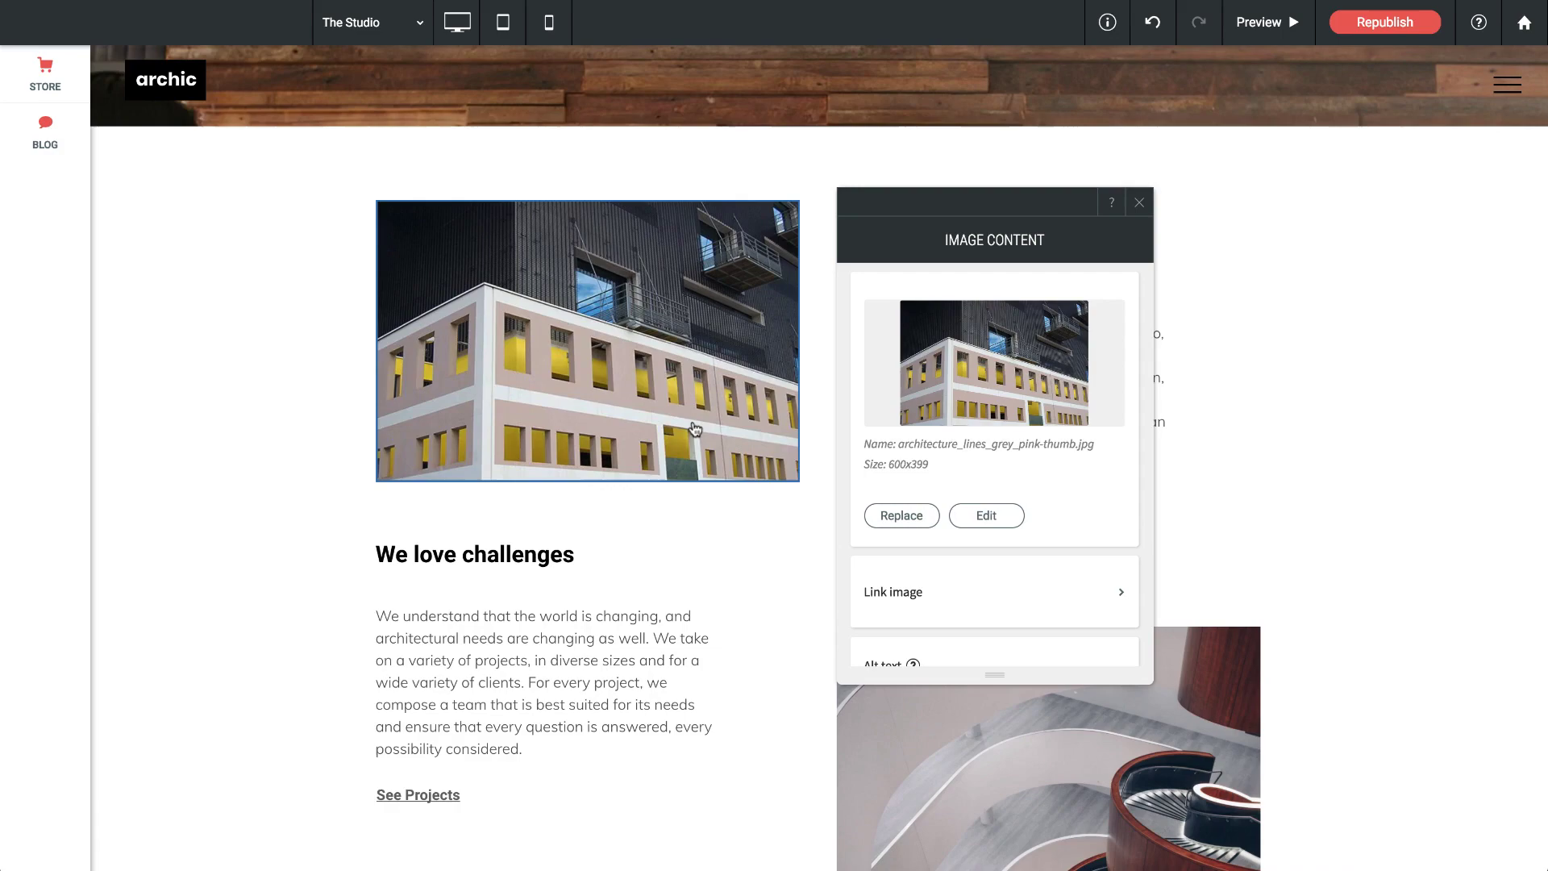
Save the building photo through the Photo Editor as a newly named copy.
{"action": "left_click", "coordinate": [998, 521]}
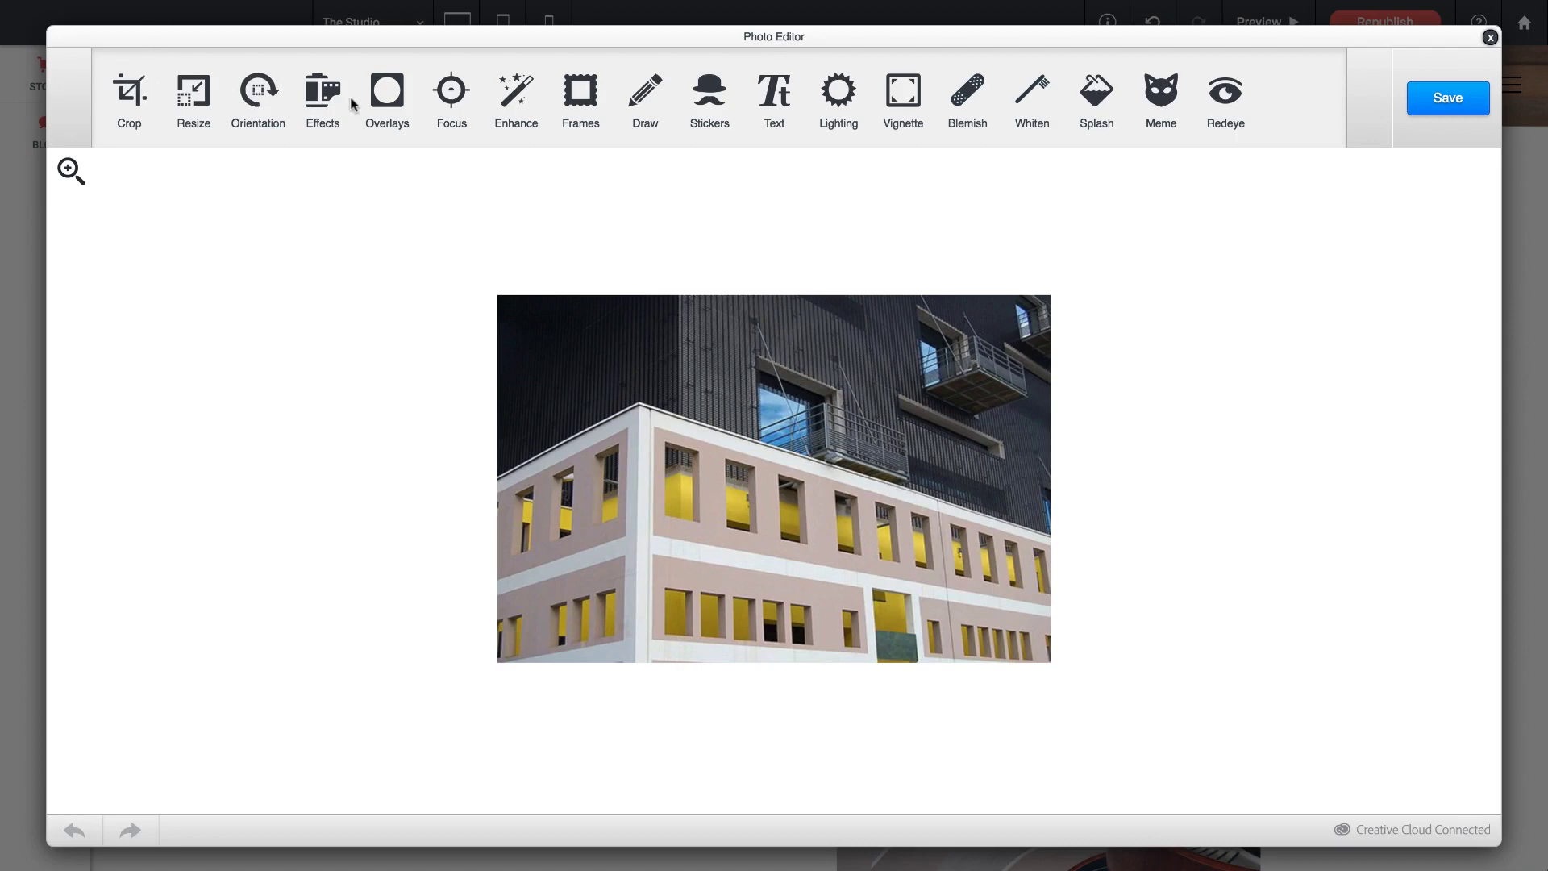
{"action": "left_click", "coordinate": [1462, 105]}
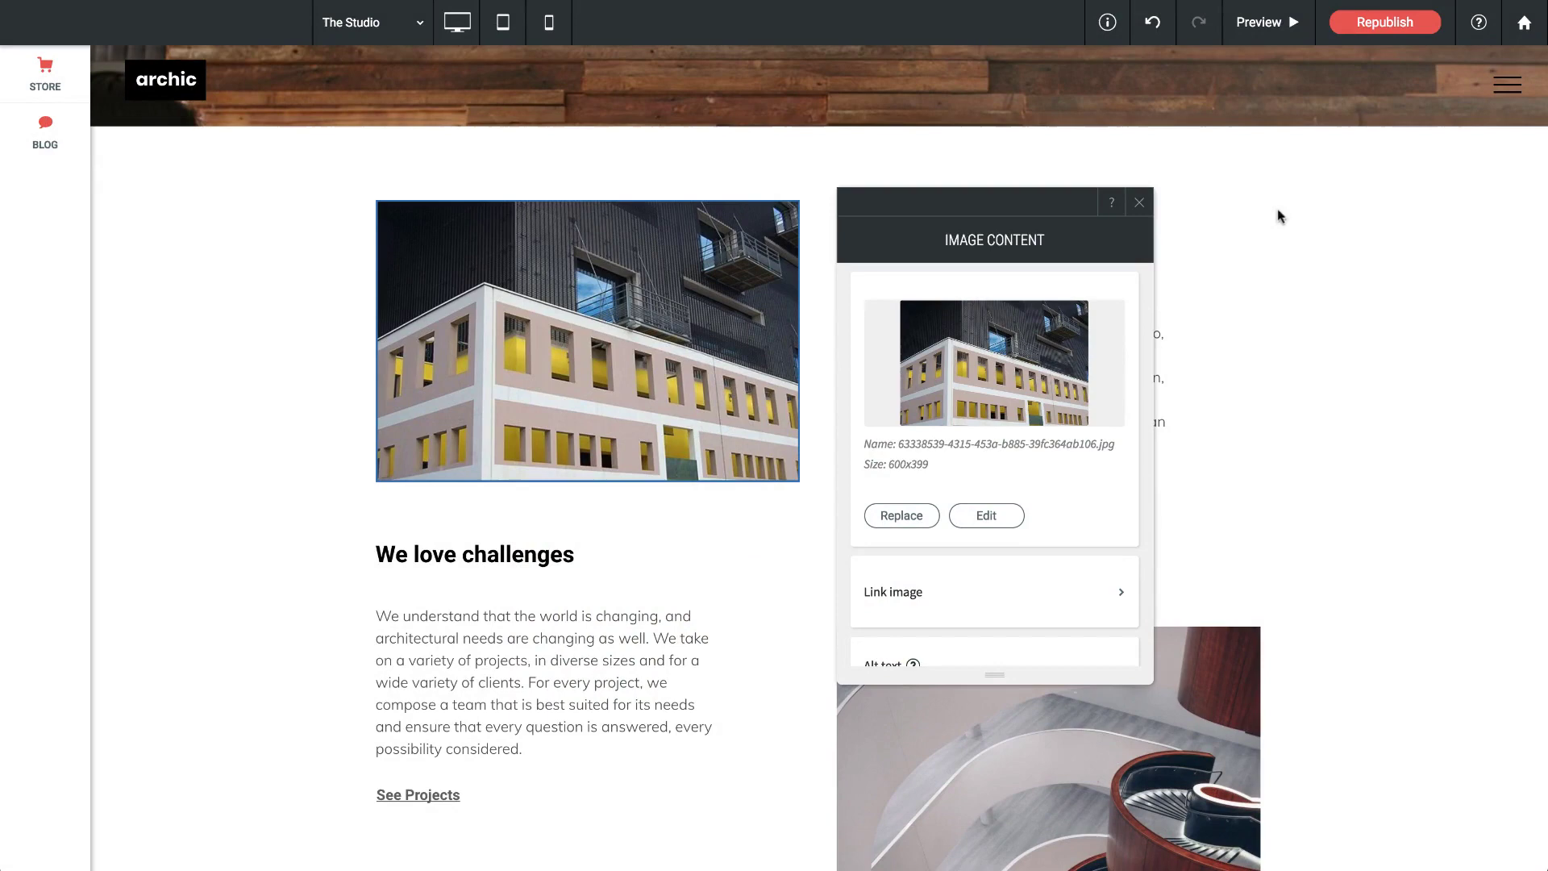
Link the building photo to the site's existing Home page.
{"action": "scroll", "coordinate": [1027, 339], "scroll_direction": "down", "scroll_amount": 3}
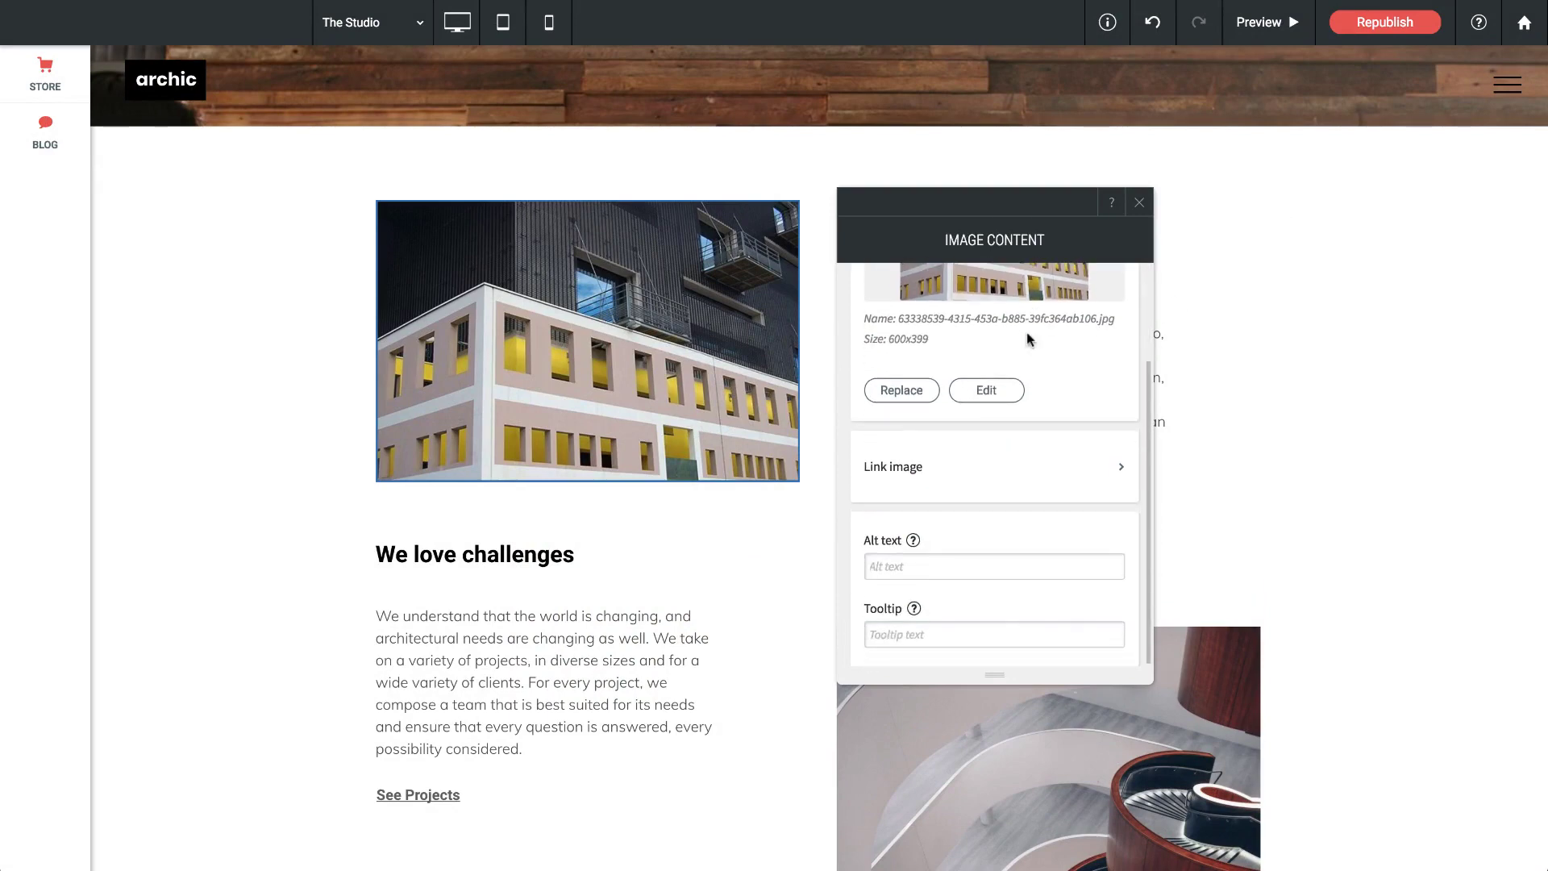
{"action": "left_click", "coordinate": [928, 471]}
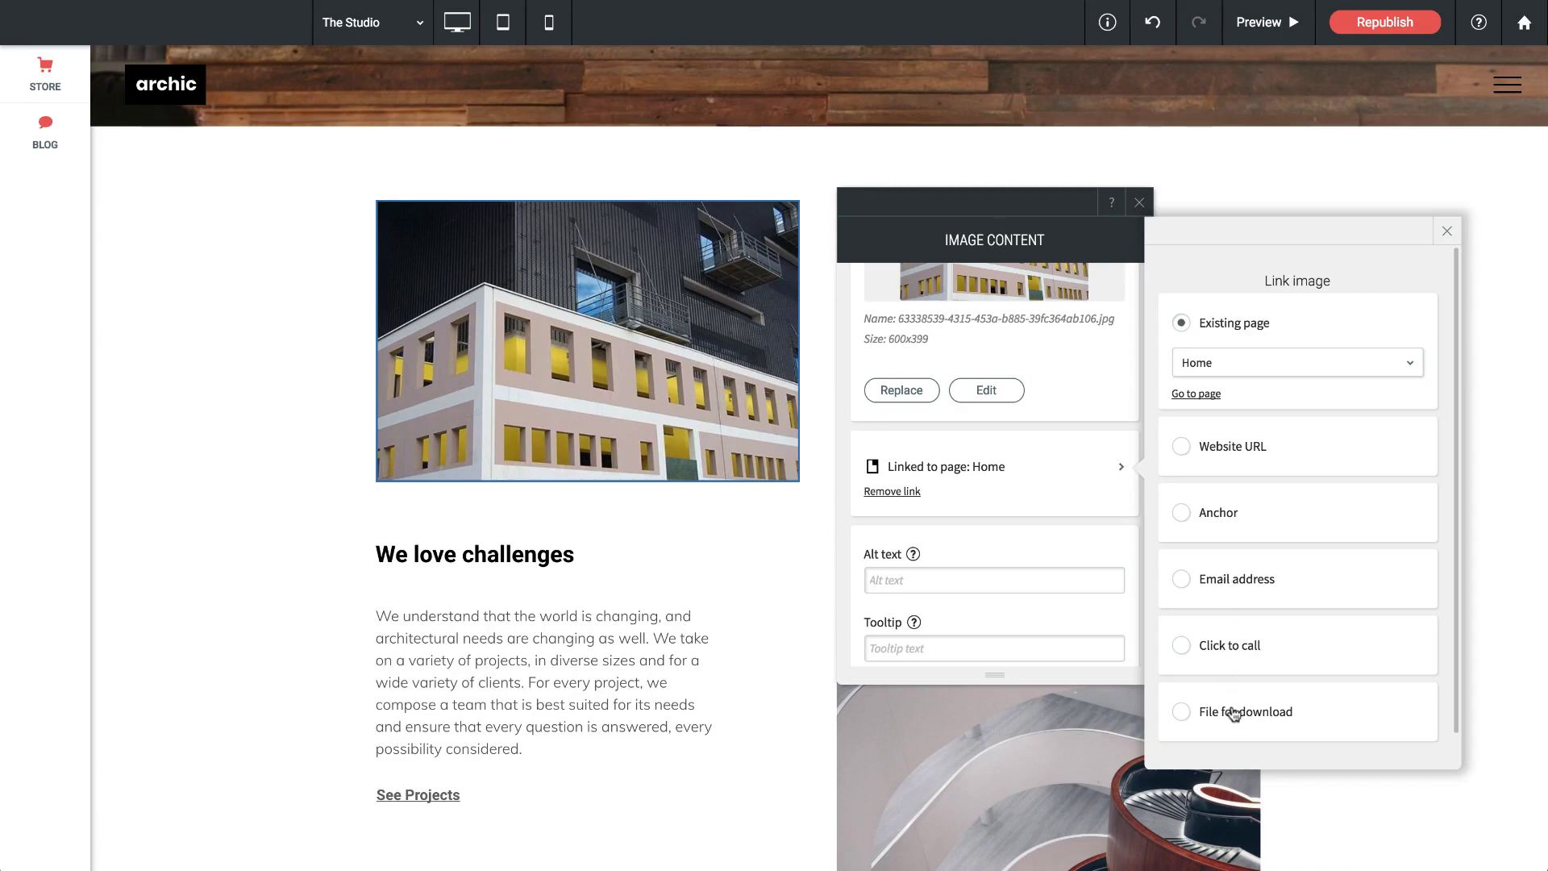
{"action": "left_click", "coordinate": [1448, 232]}
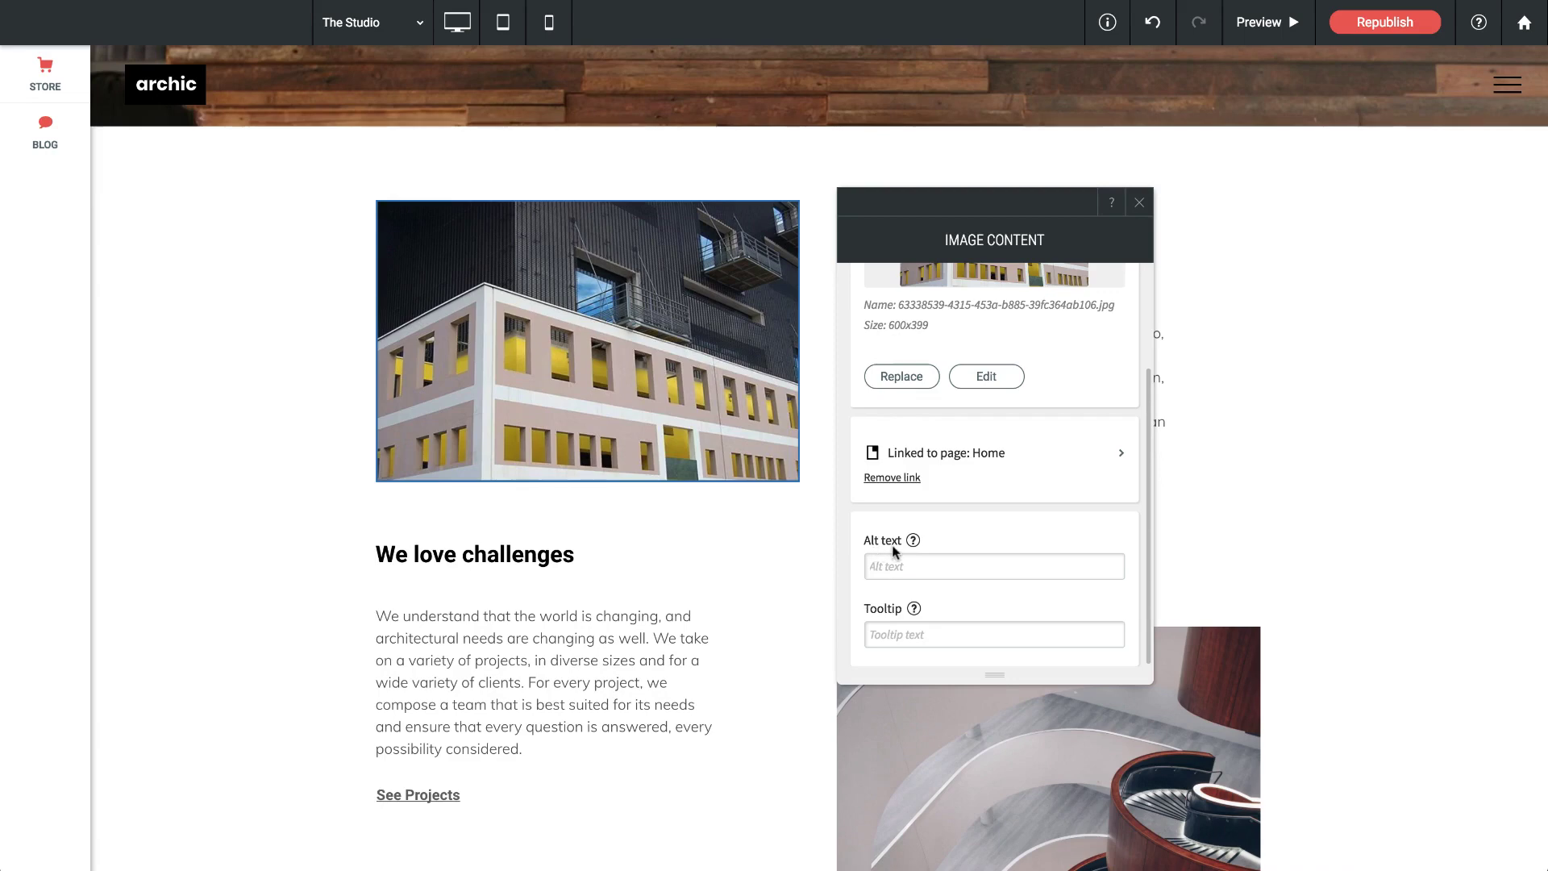
Review the building photo's Image Content settings and close the panel.
{"action": "mouse_move", "coordinate": [910, 547]}
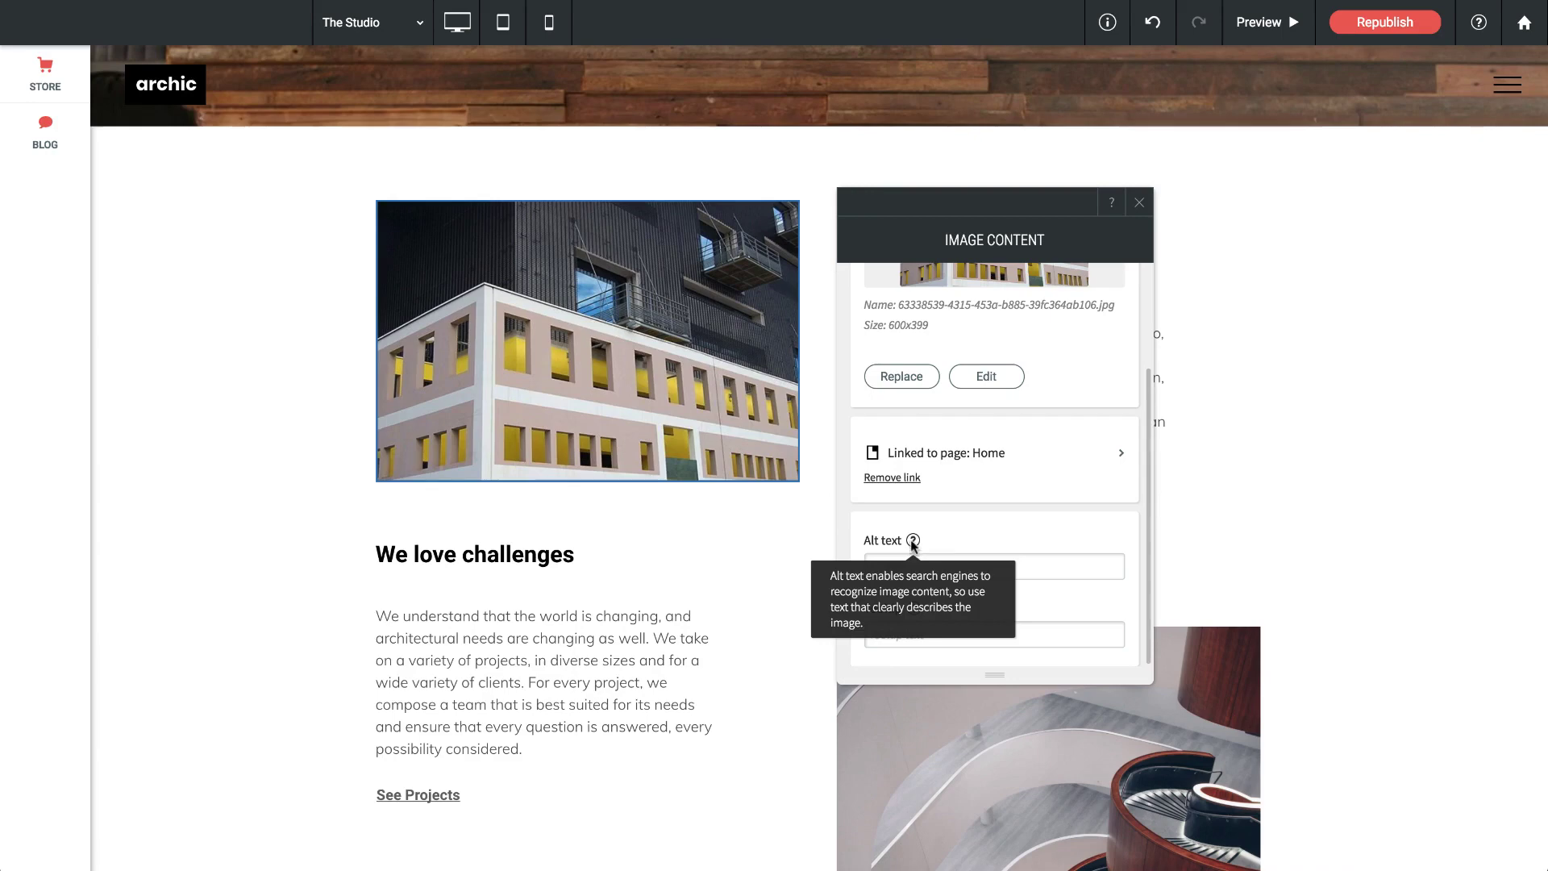
{"action": "scroll", "coordinate": [954, 540], "scroll_direction": "up", "scroll_amount": 2}
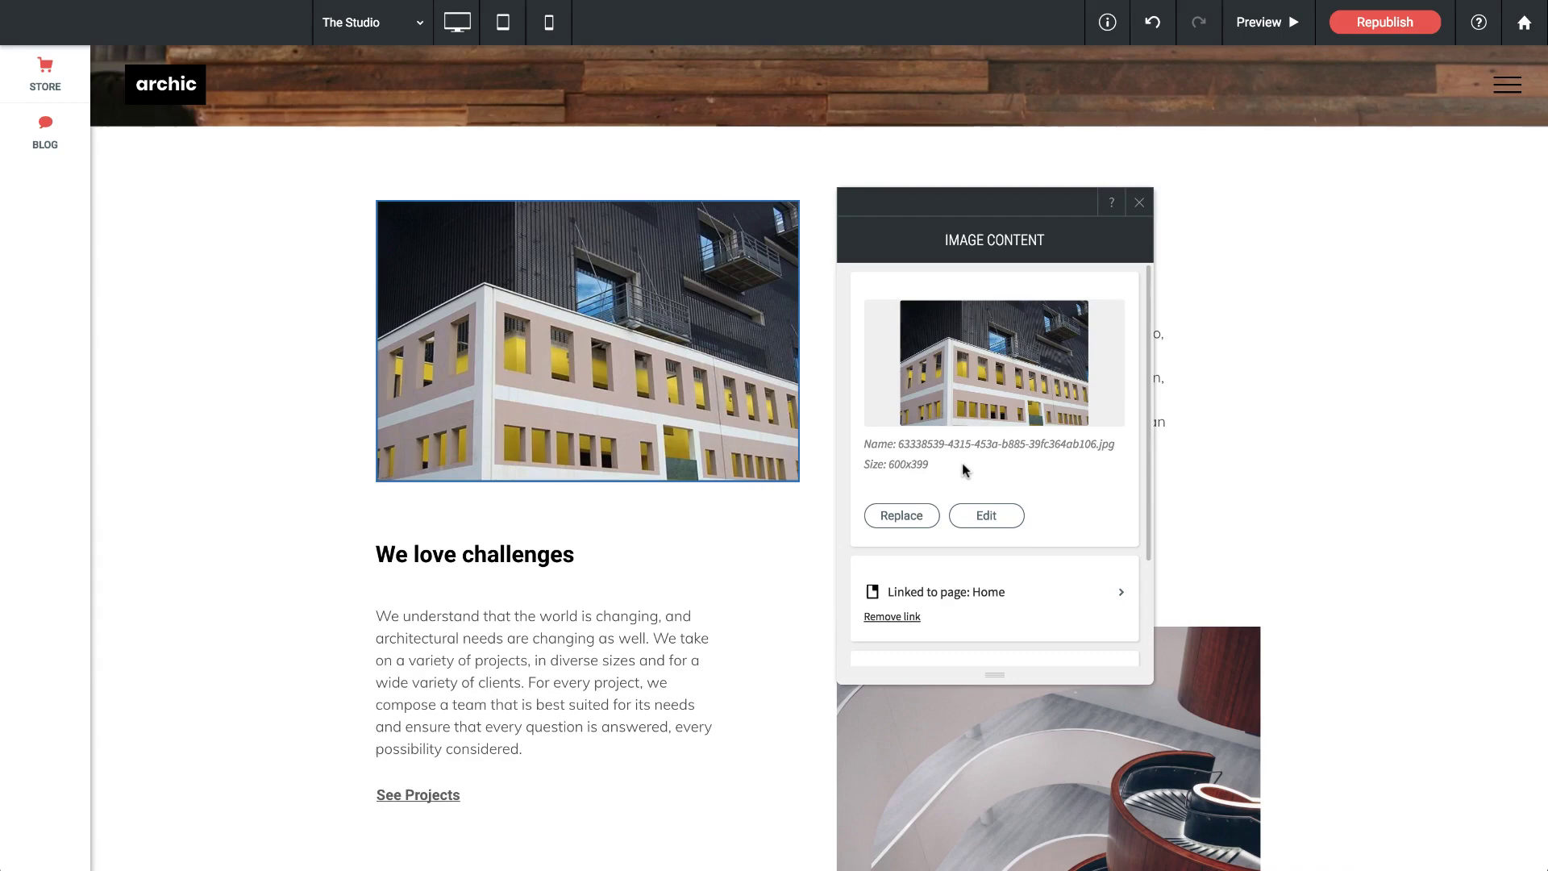
{"action": "left_click", "coordinate": [1139, 203]}
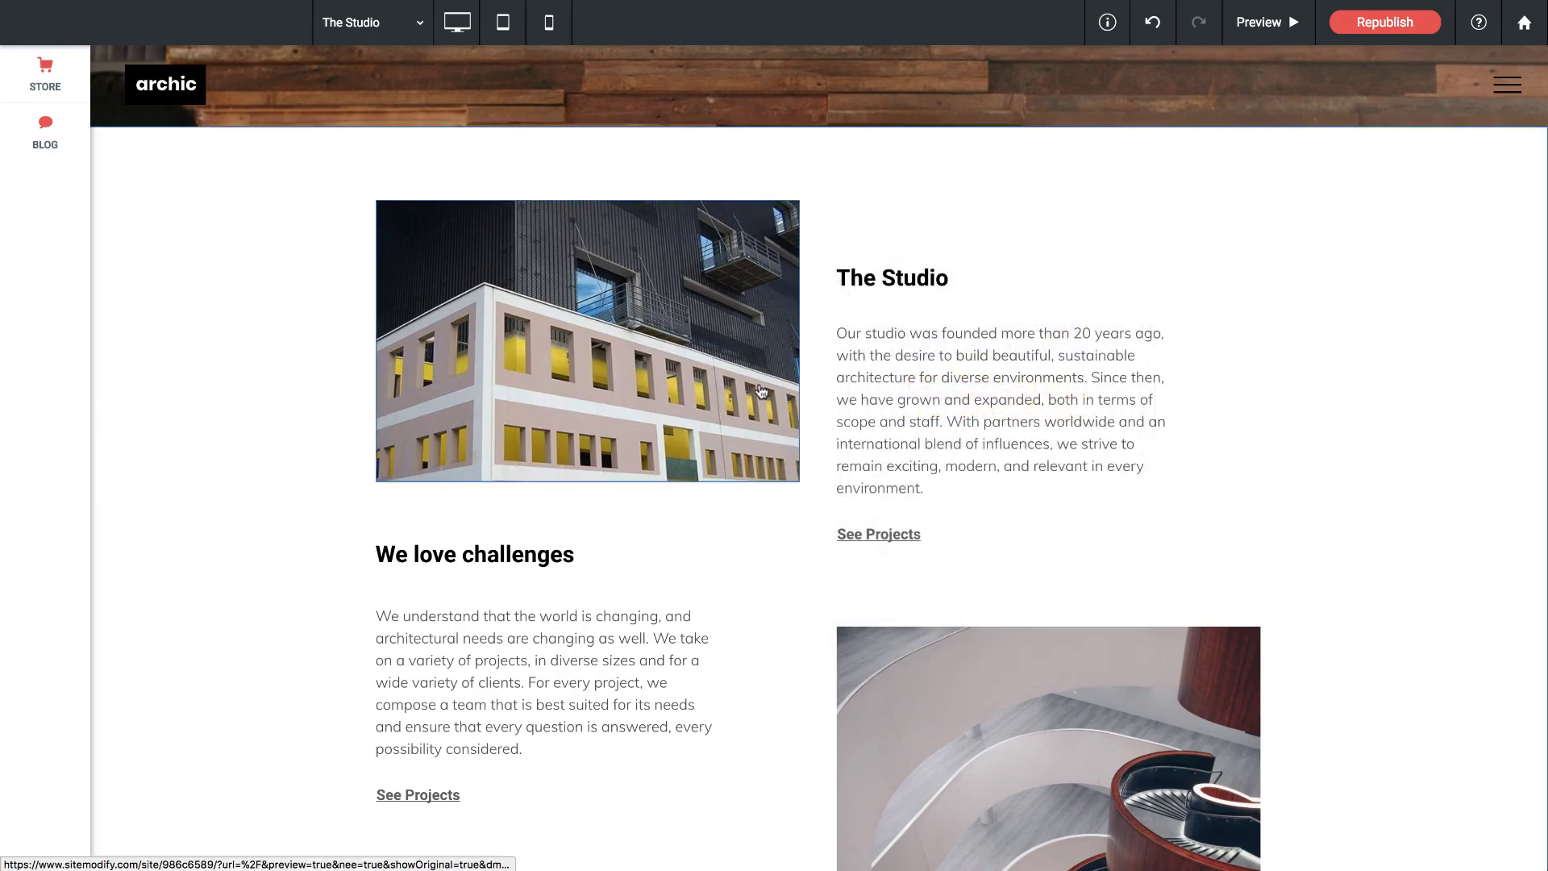
Scroll to Our Experts and open the portrait gallery's Photo Gallery Content.
{"action": "scroll", "coordinate": [758, 389], "scroll_direction": "down", "scroll_amount": 5}
{"action": "scroll", "coordinate": [760, 392], "scroll_direction": "down", "scroll_amount": 15}
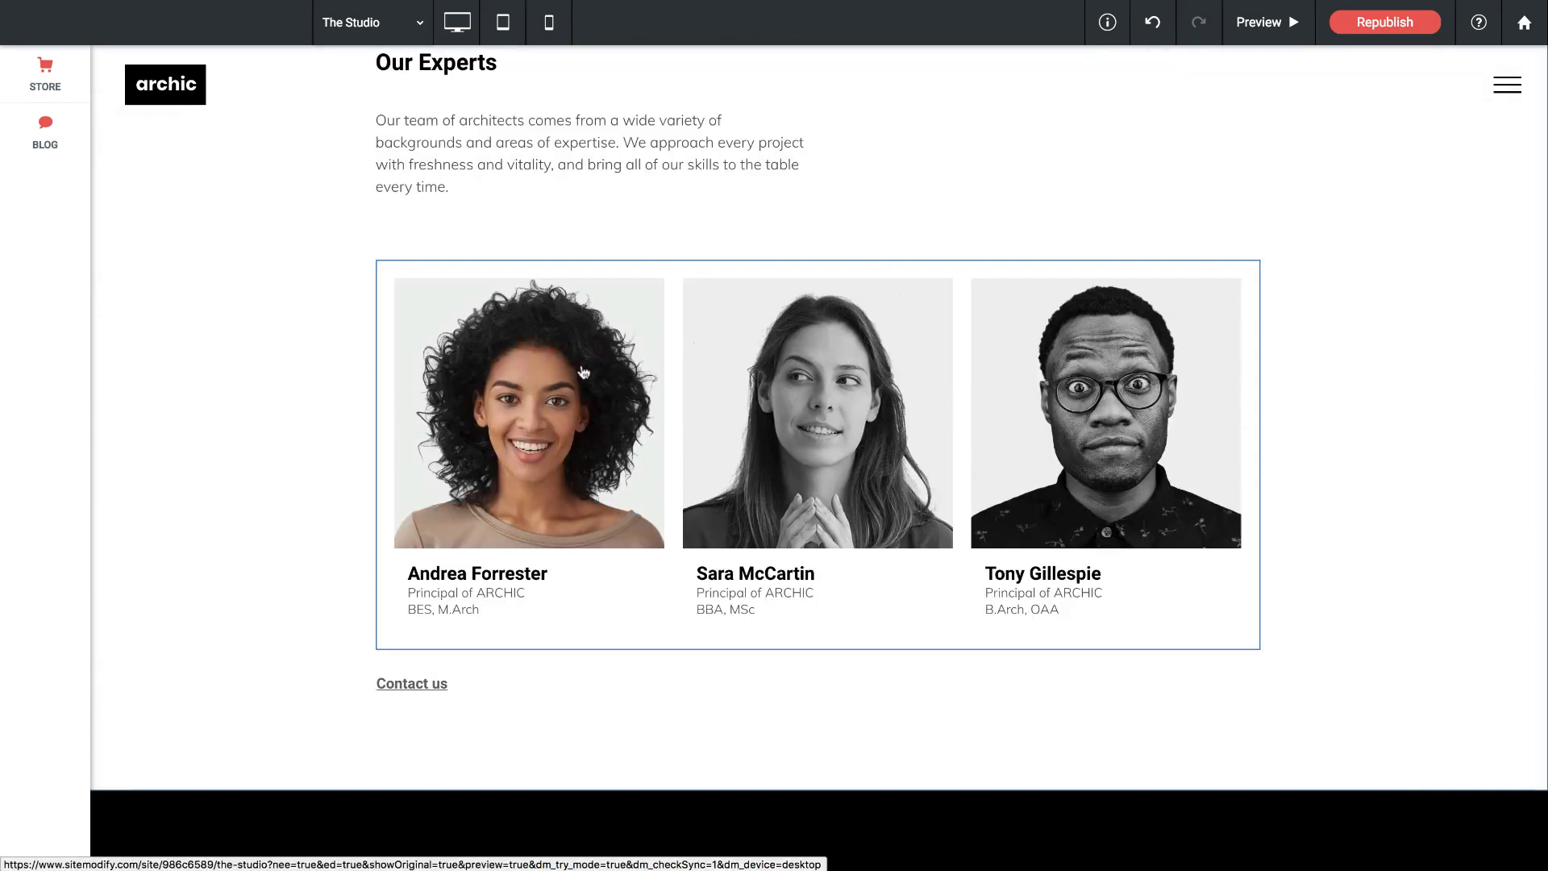
{"action": "left_click", "coordinate": [613, 350]}
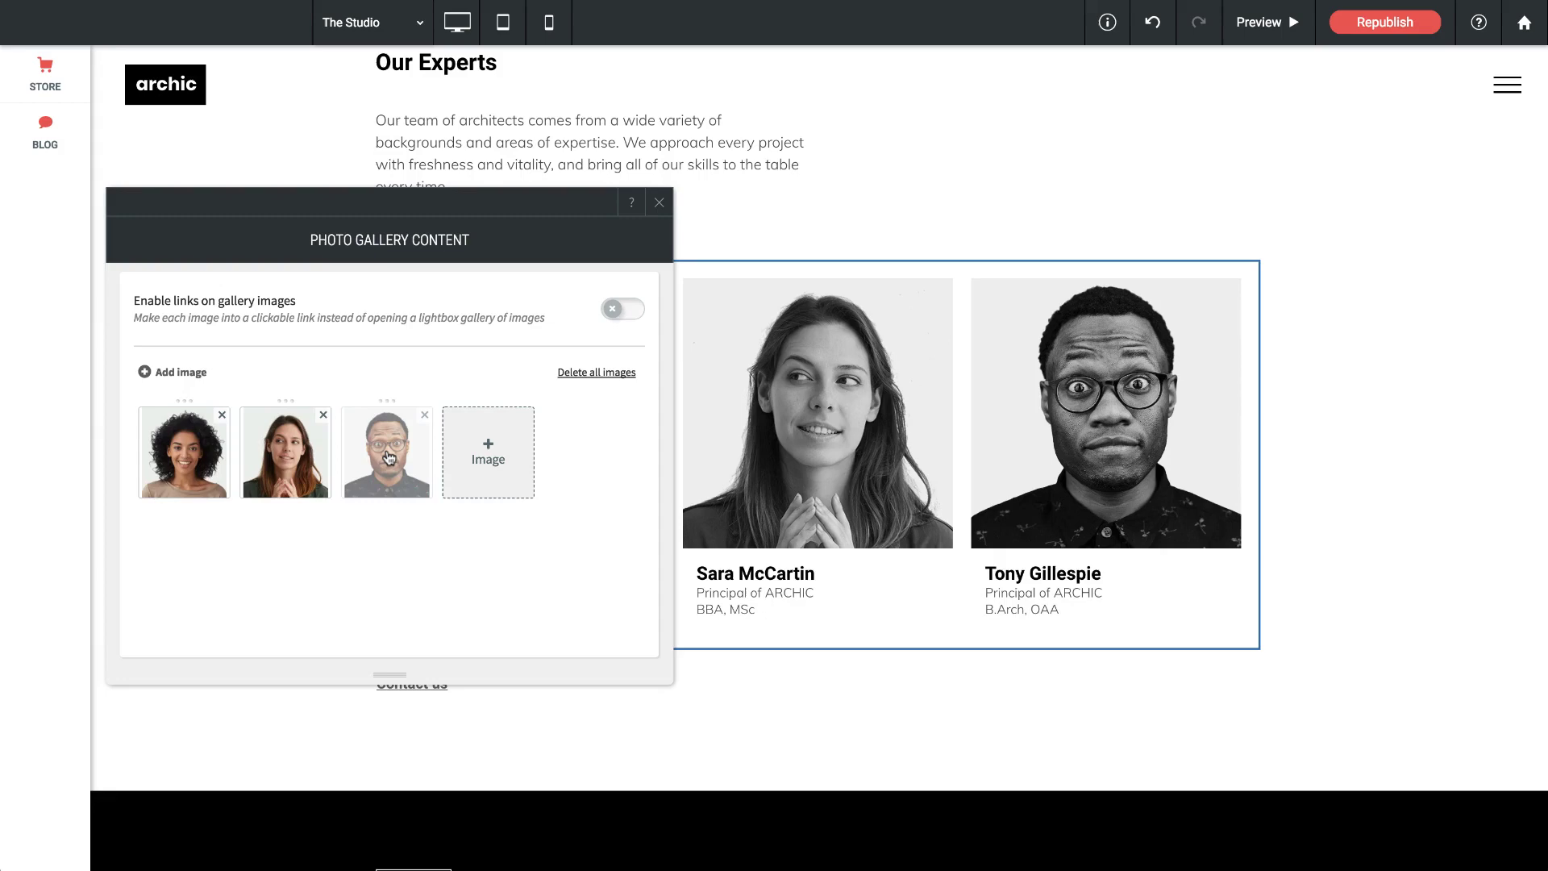
Move the glasses portrait into the gallery's second slot, ahead of the long-haired woman.
{"action": "left_click", "coordinate": [490, 457]}
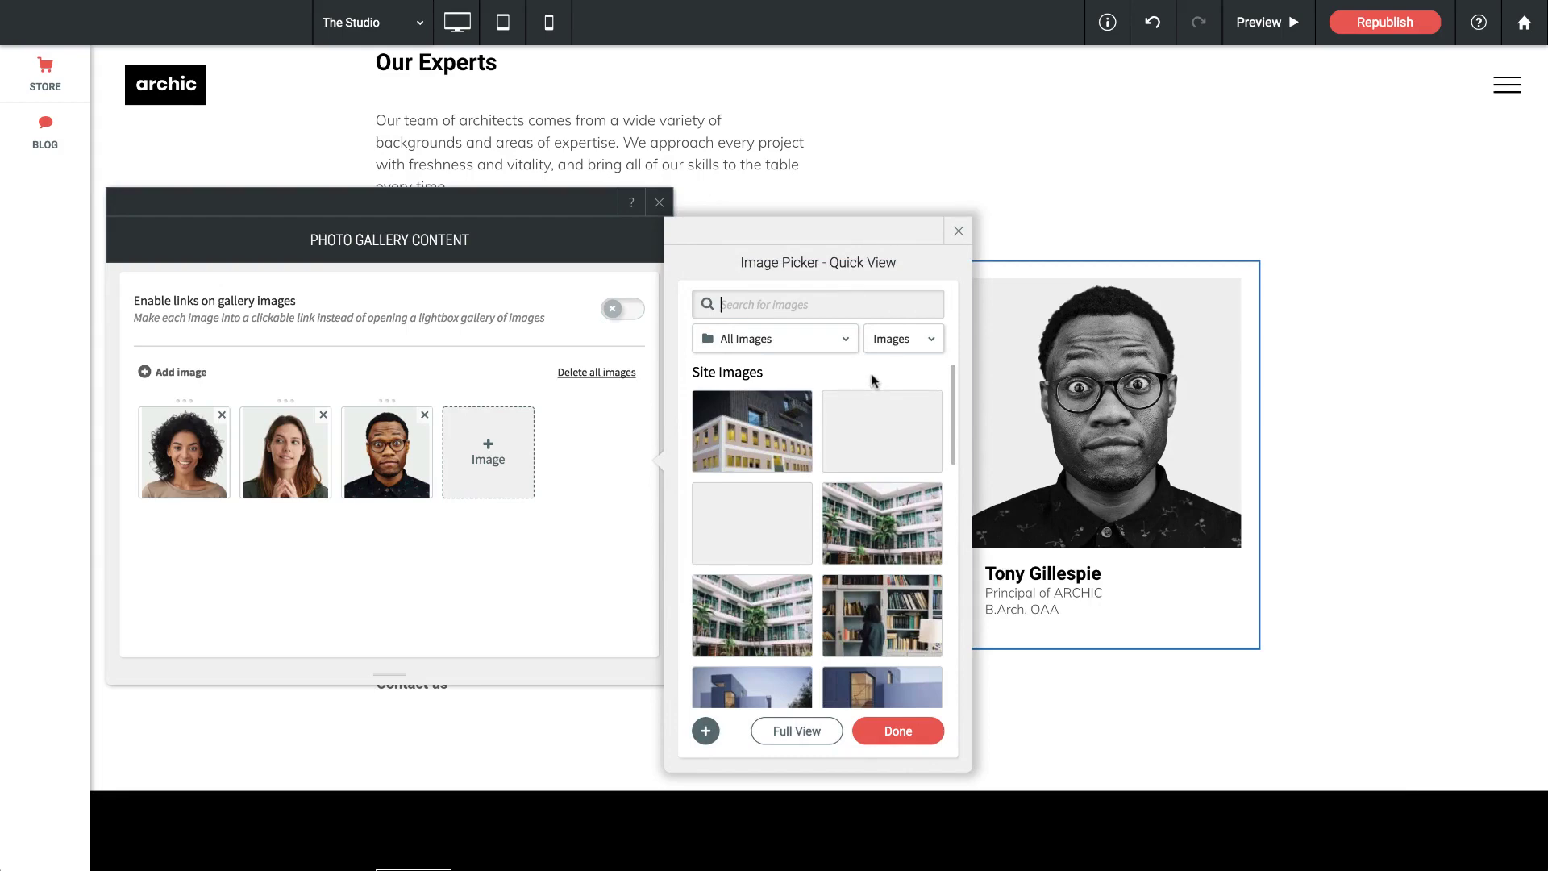
{"action": "left_click", "coordinate": [957, 234]}
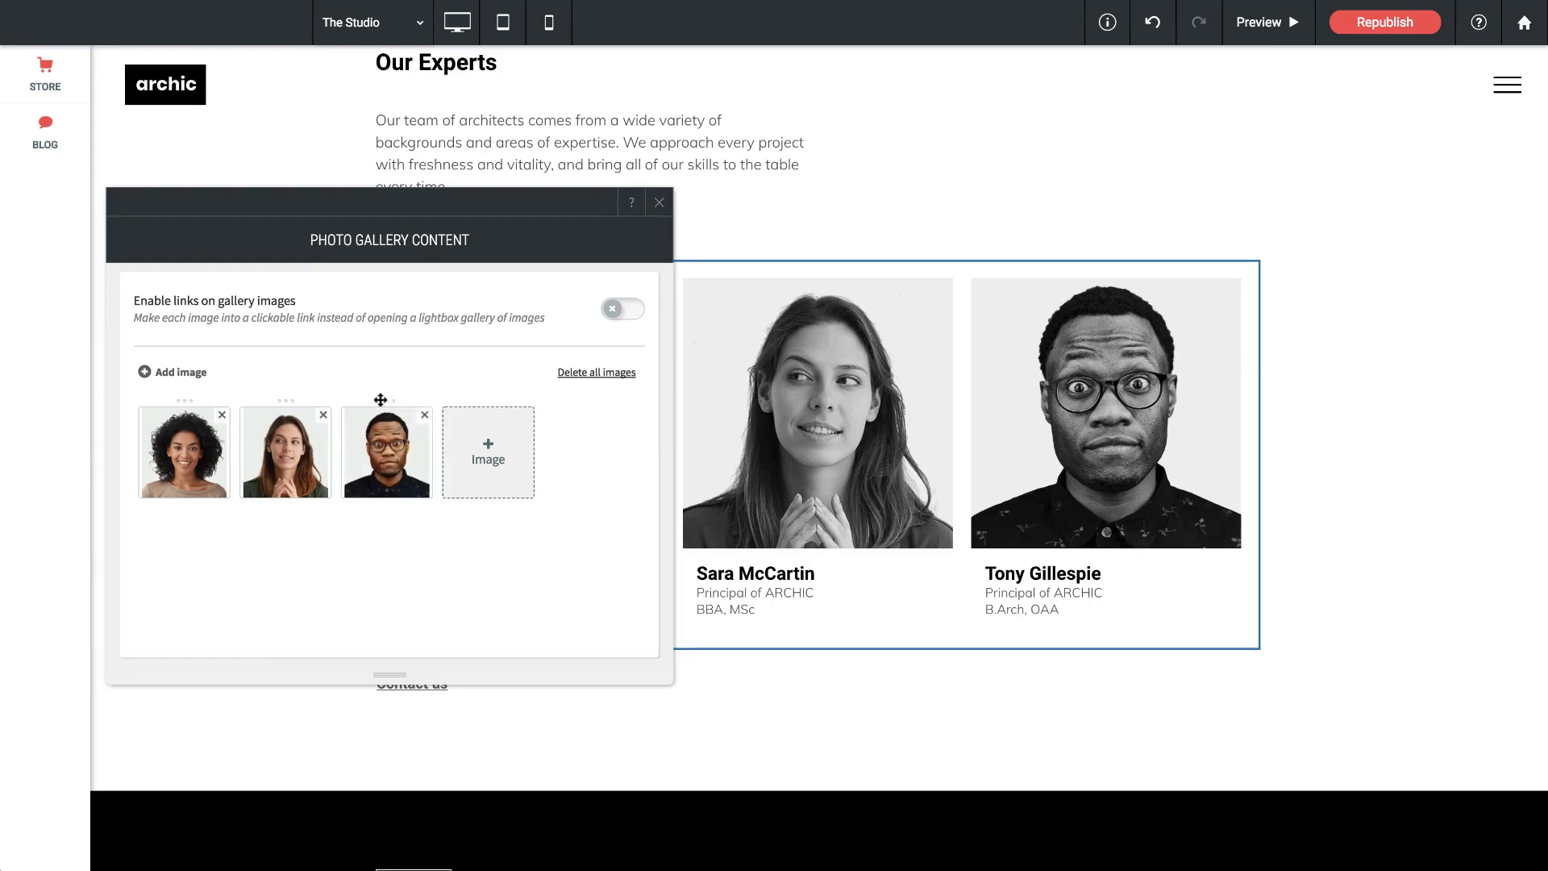
{"action": "left_click_drag", "start_coordinate": [390, 399], "coordinate": [300, 400]}
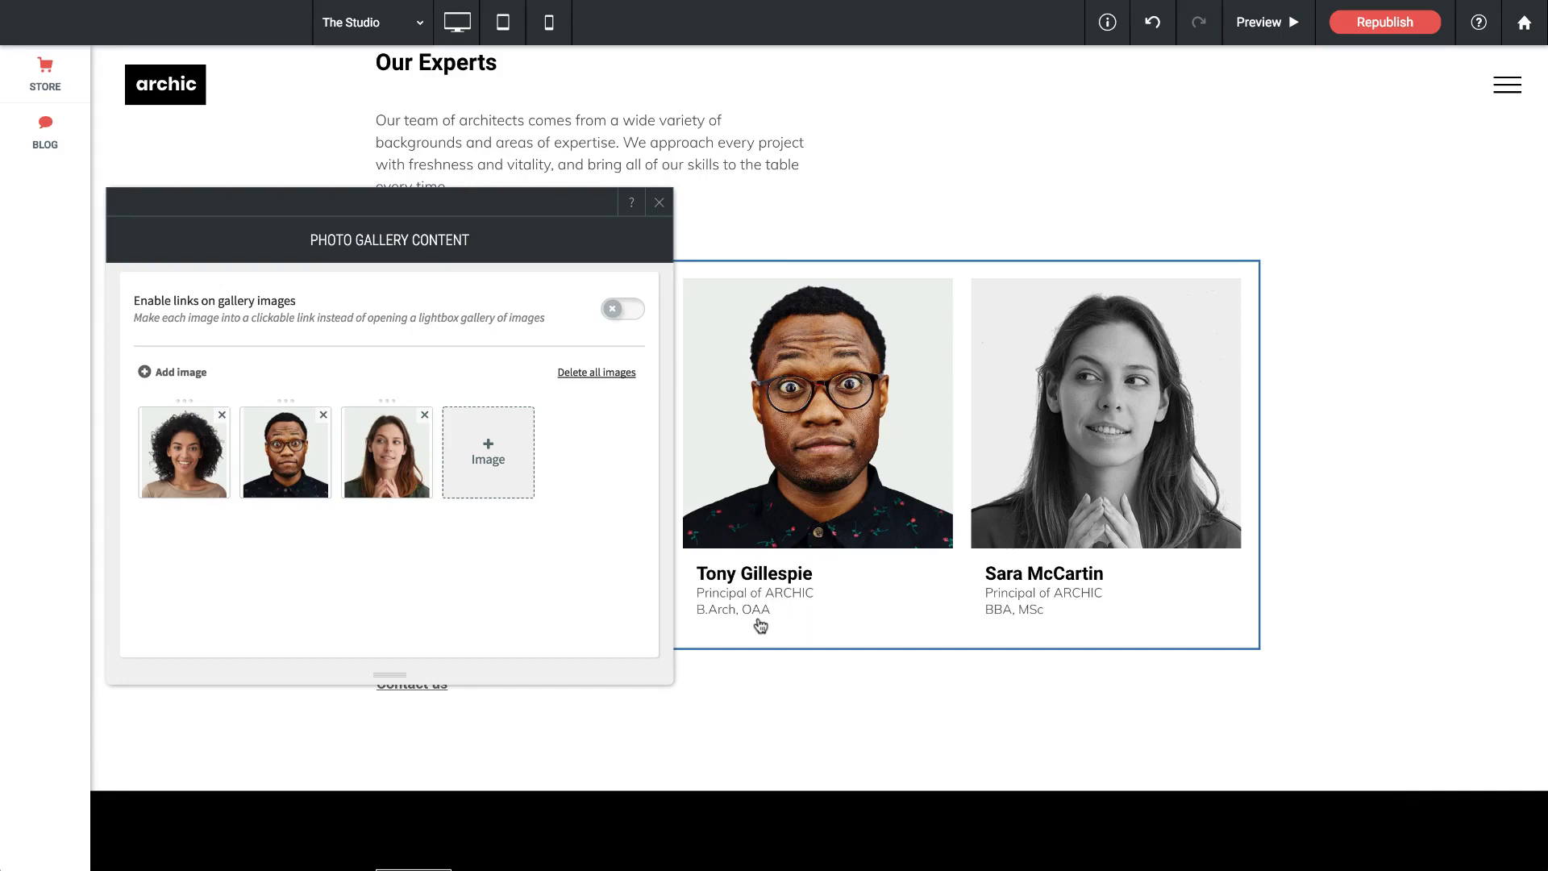
Replace the surname in the second image's title with the new surname and close Image Settings.
{"action": "left_click", "coordinate": [284, 474]}
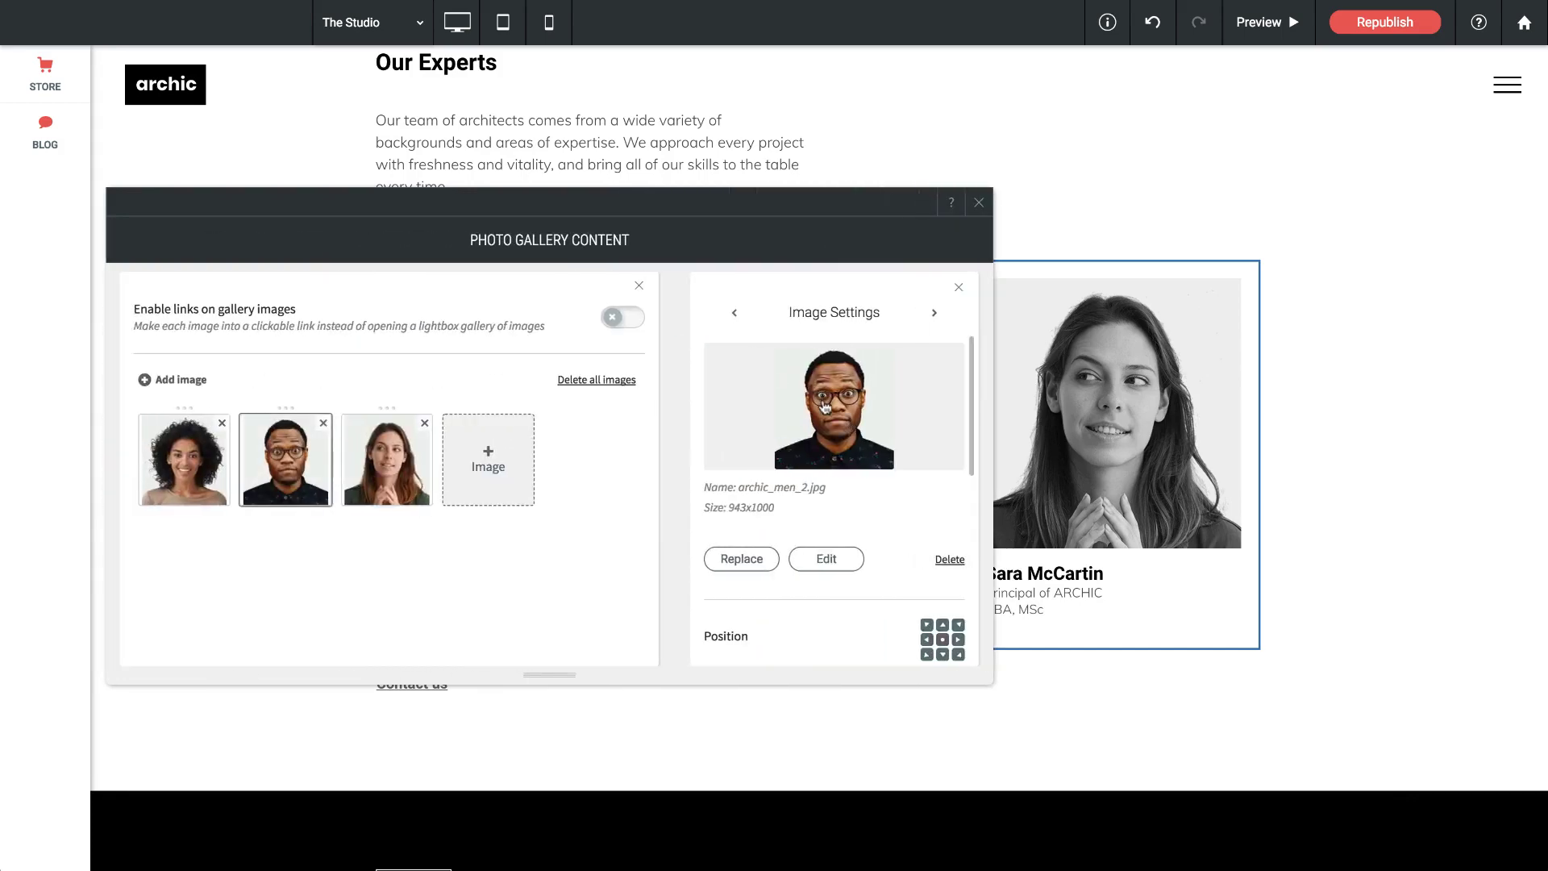
{"action": "scroll", "coordinate": [838, 454], "scroll_direction": "down", "scroll_amount": 3}
{"action": "scroll", "coordinate": [839, 454], "scroll_direction": "down", "scroll_amount": 5}
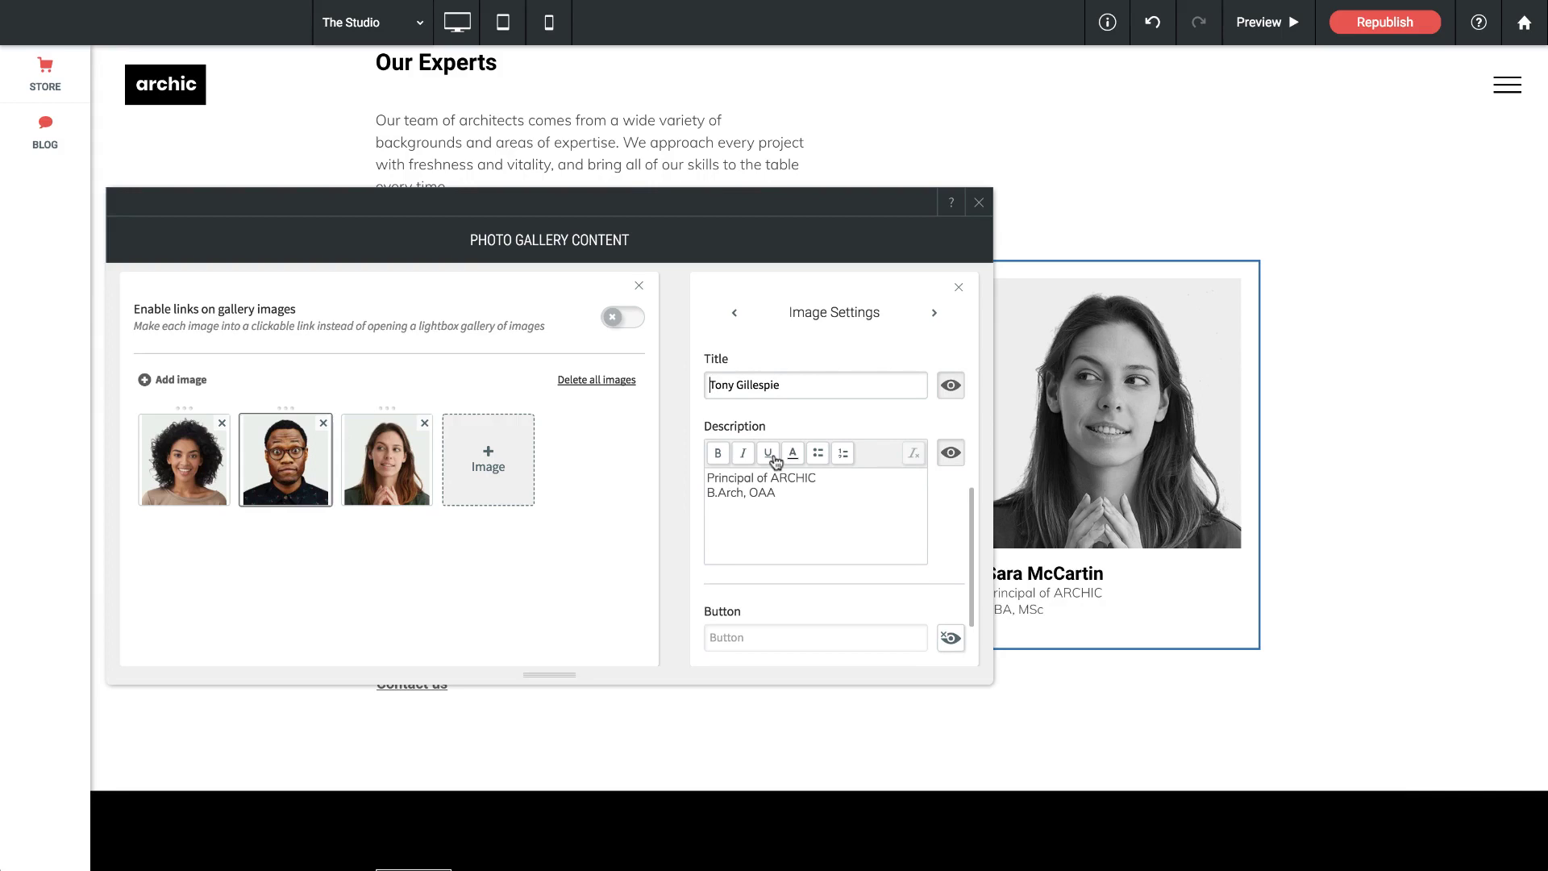
{"action": "left_click_drag", "start_coordinate": [782, 386], "coordinate": [737, 390]}
{"action": "type", "text": "Smith"}
{"action": "left_click", "coordinate": [959, 288]}
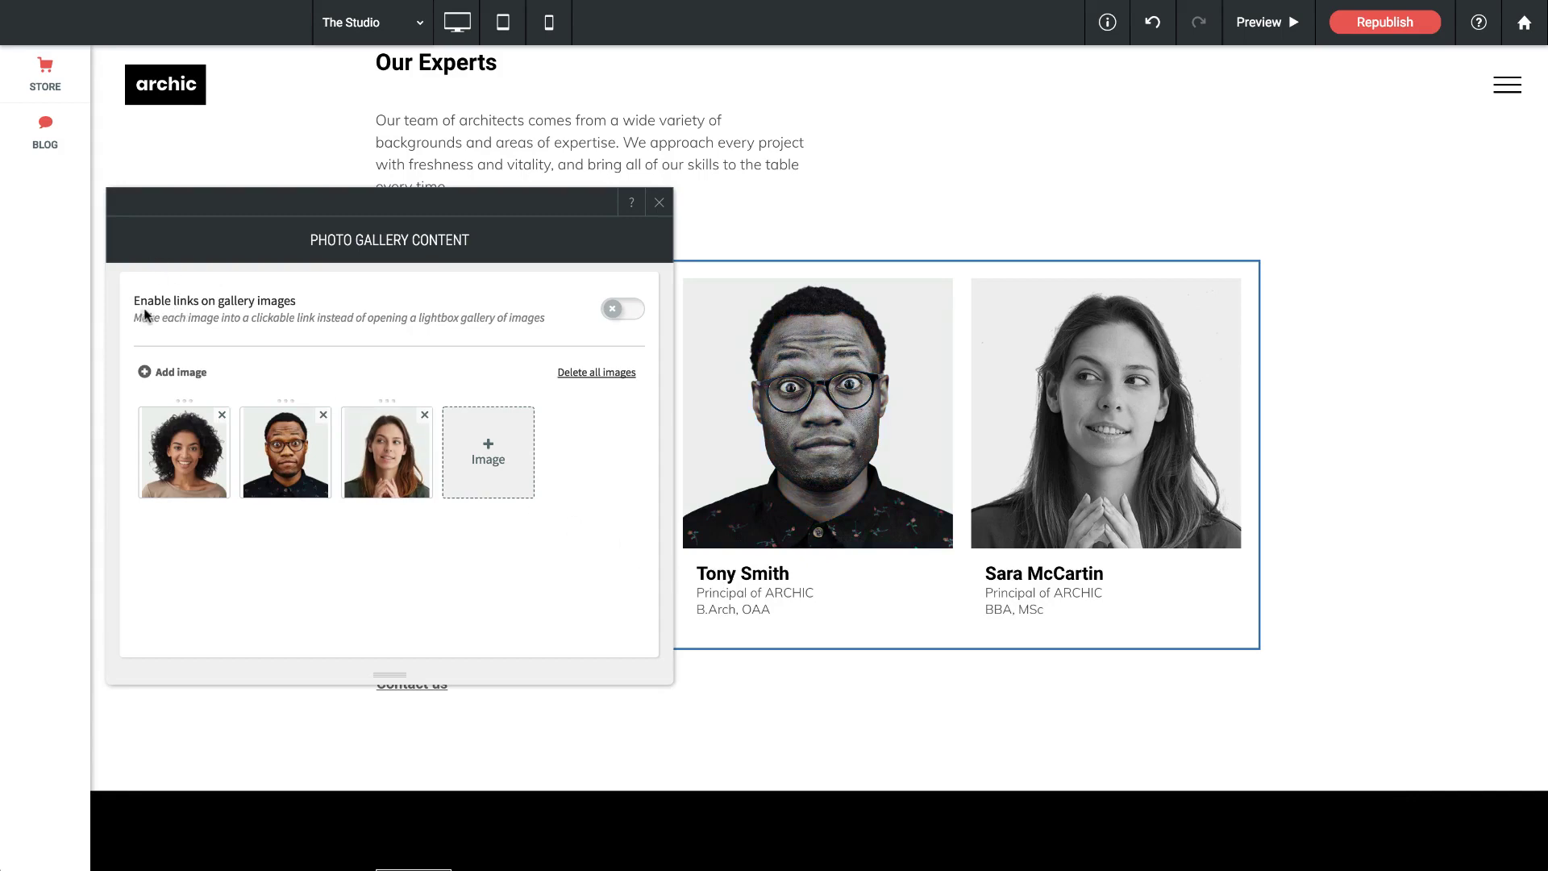
Enable links on gallery images and check the renamed expert's link options.
{"action": "left_click", "coordinate": [621, 313]}
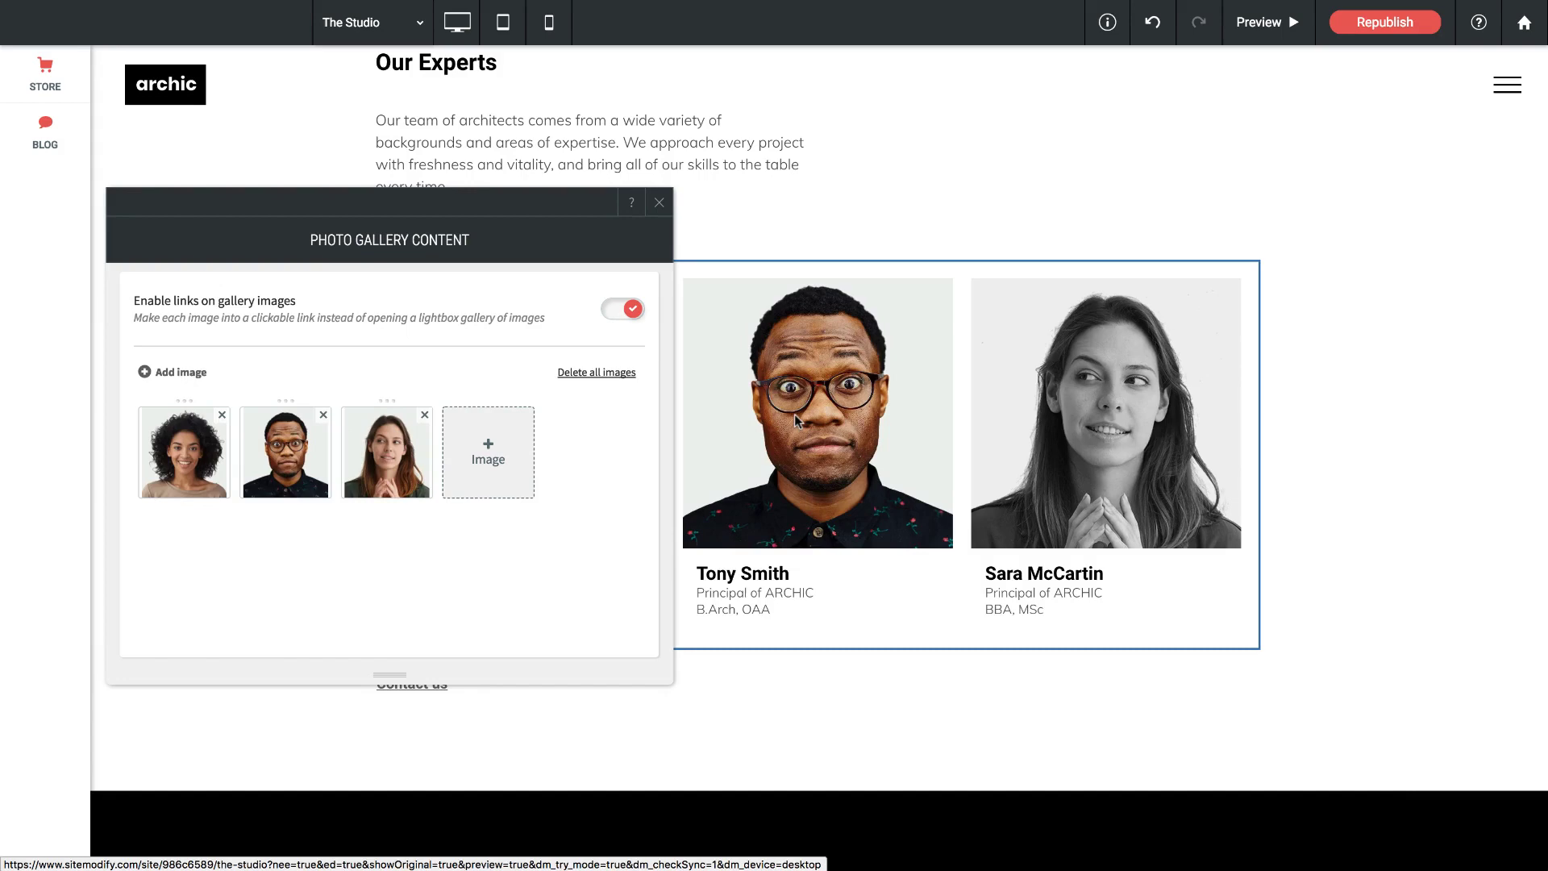
{"action": "left_click", "coordinate": [294, 468]}
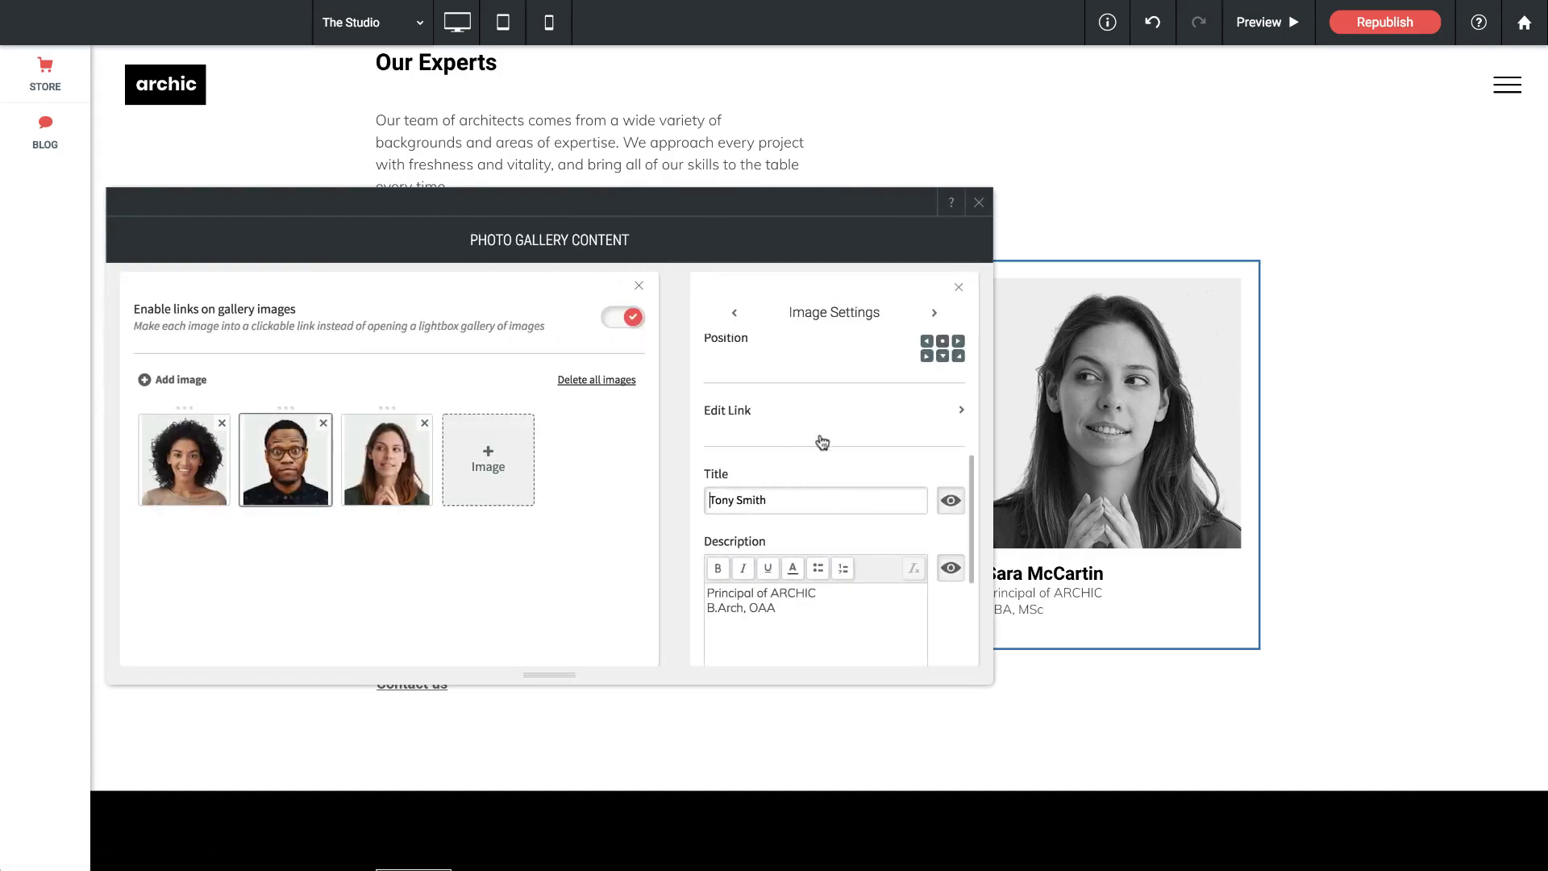
{"action": "left_click", "coordinate": [735, 416]}
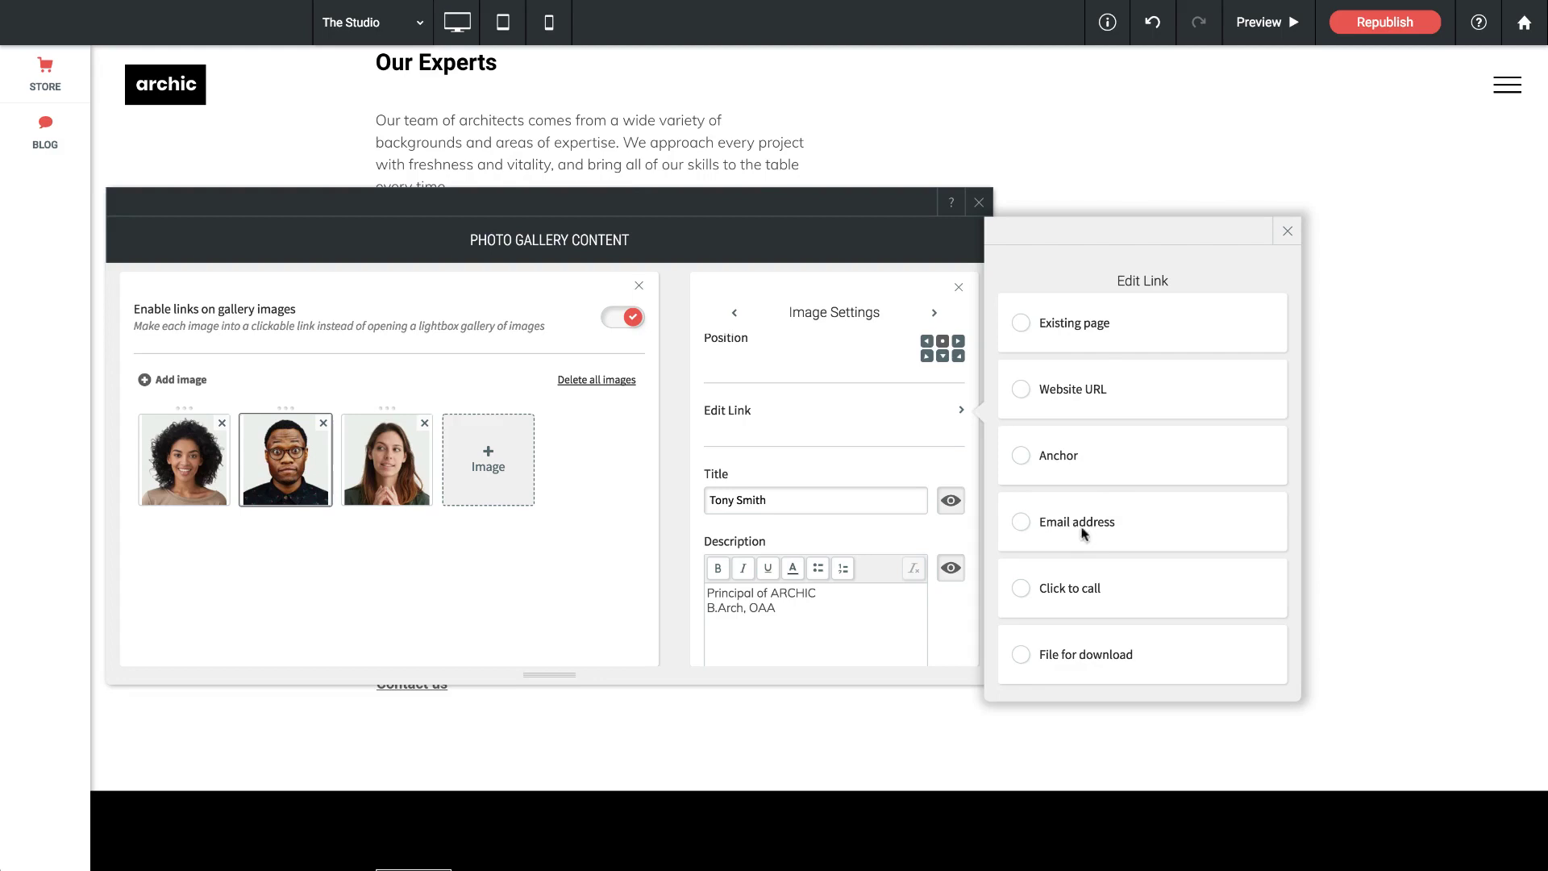
{"action": "left_click", "coordinate": [1288, 233]}
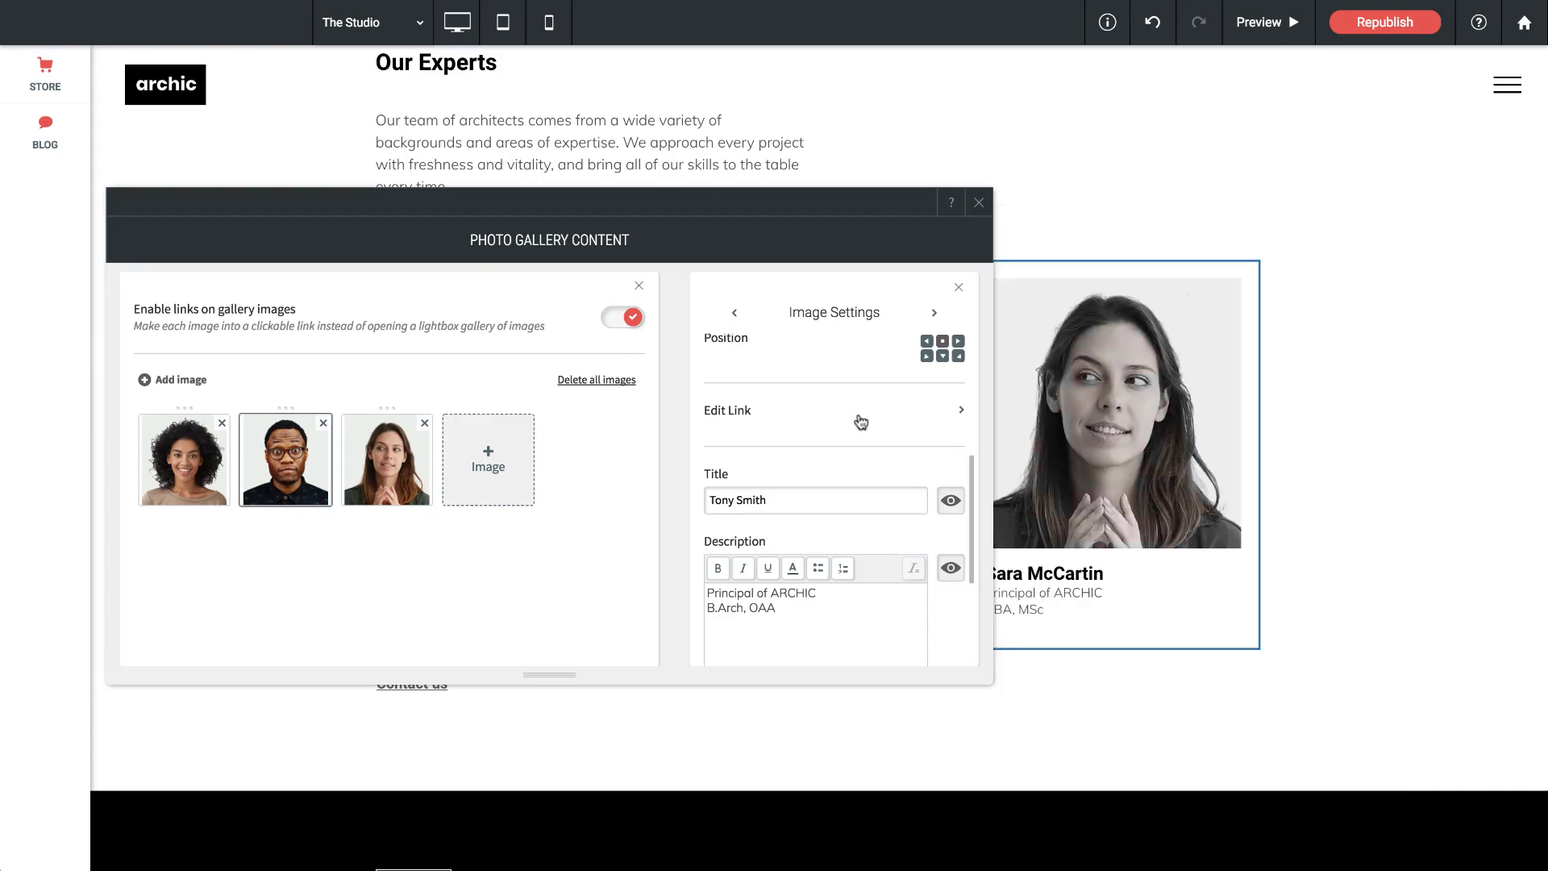
Close the Photo Gallery Content settings to view the reordered portraits.
{"action": "scroll", "coordinate": [798, 431], "scroll_direction": "up", "scroll_amount": 5}
{"action": "scroll", "coordinate": [800, 434], "scroll_direction": "up", "scroll_amount": 1}
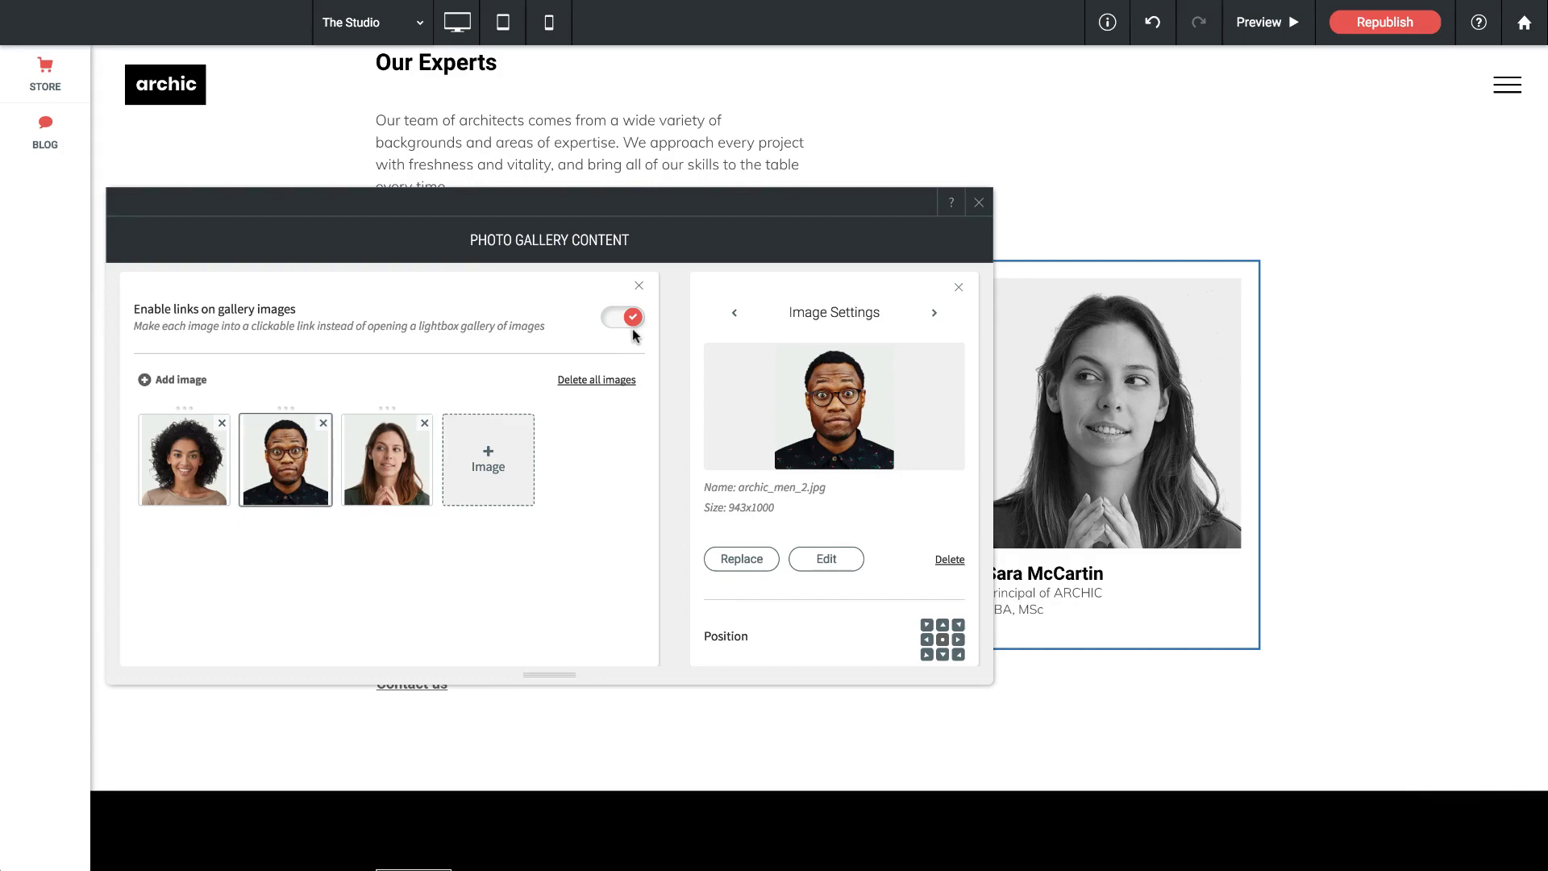
{"action": "left_click", "coordinate": [982, 210]}
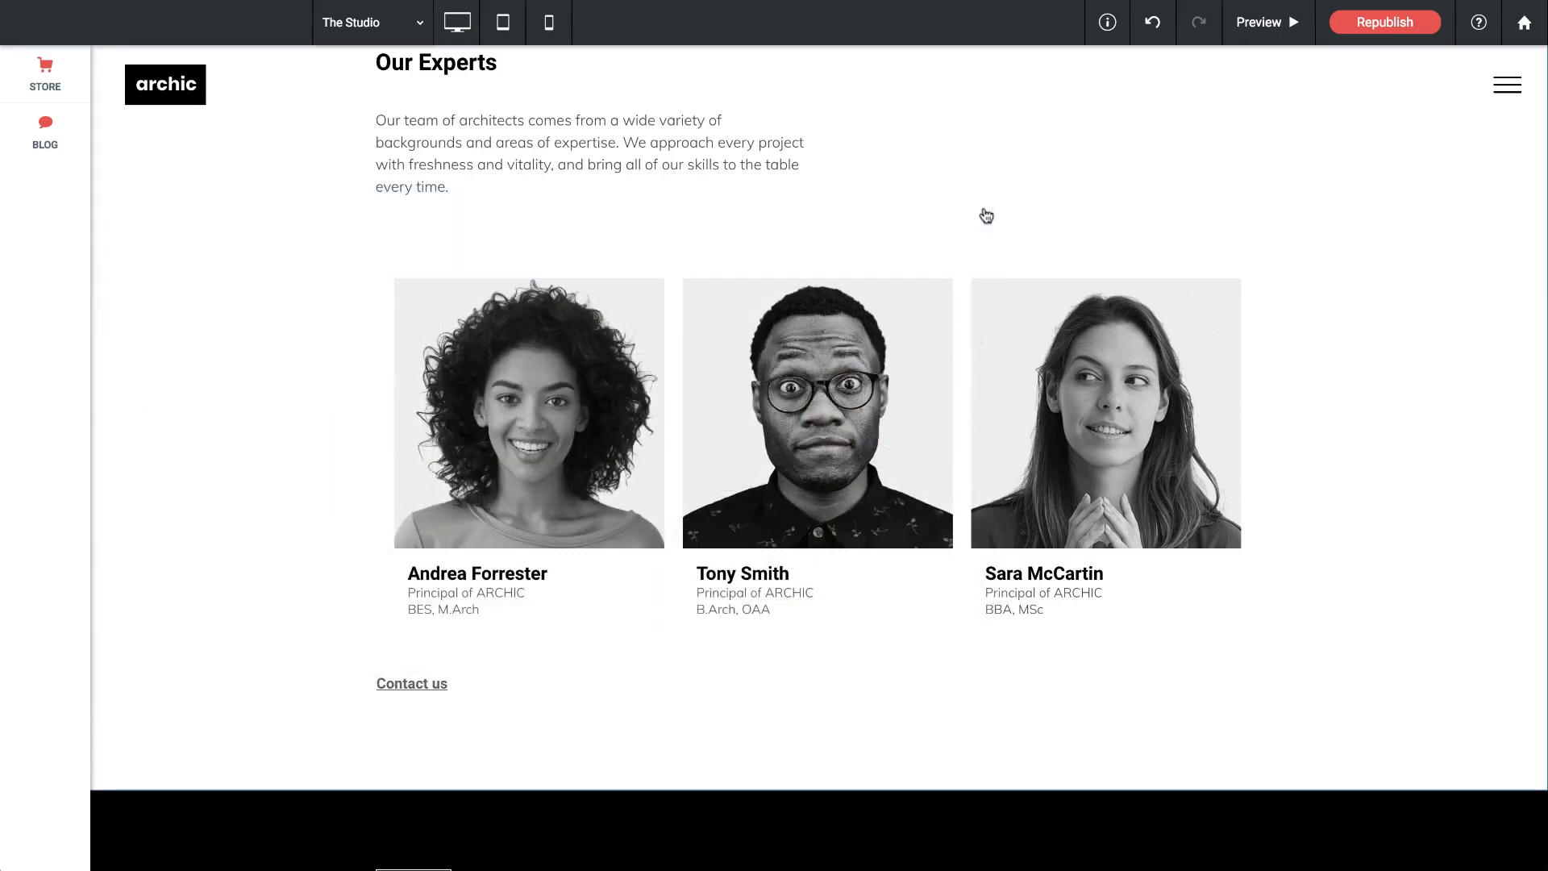